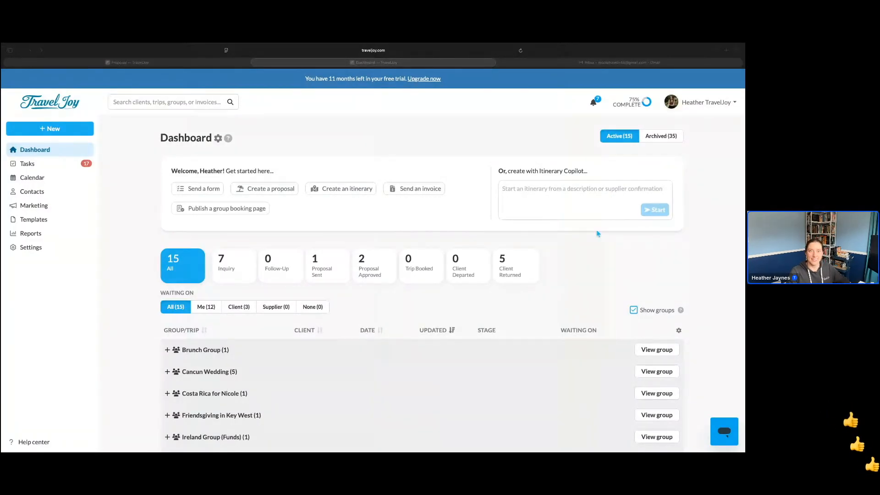
Open the Caribbean Cruise trip dated March 18, 2028 and create a smart proposal from its files
{"action": "scroll", "coordinate": [146, 304], "scroll_direction": "down", "scroll_amount": 3}
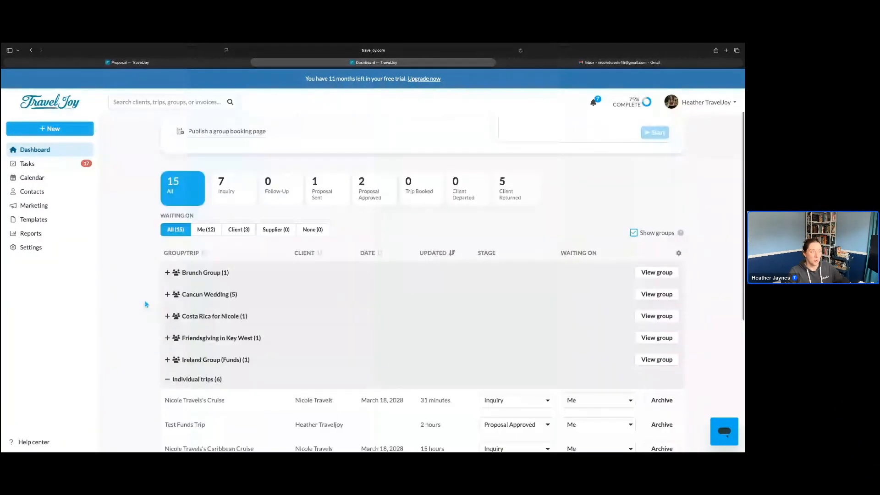
{"action": "scroll", "coordinate": [146, 304], "scroll_direction": "down", "scroll_amount": 3}
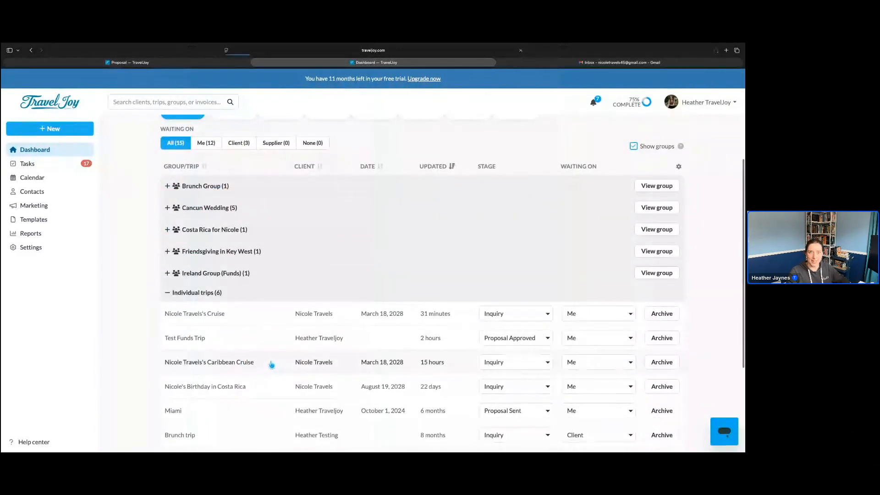
{"action": "left_click", "coordinate": [271, 364]}
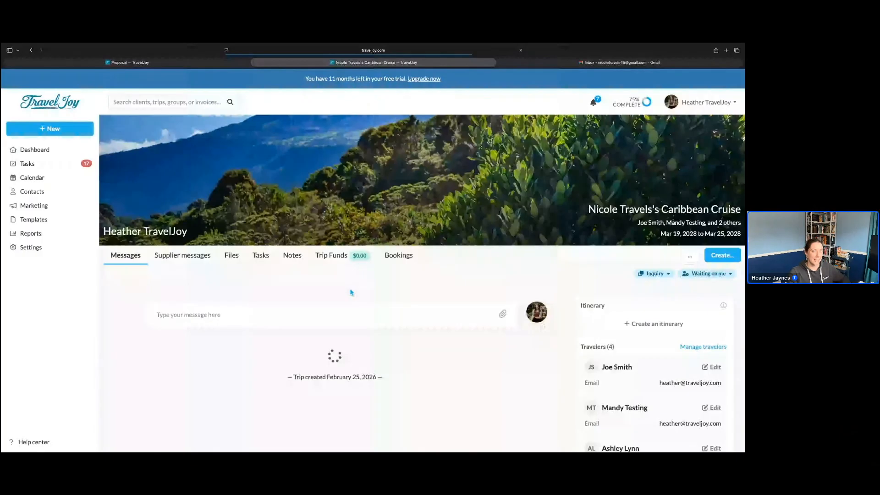
{"action": "left_click", "coordinate": [233, 258]}
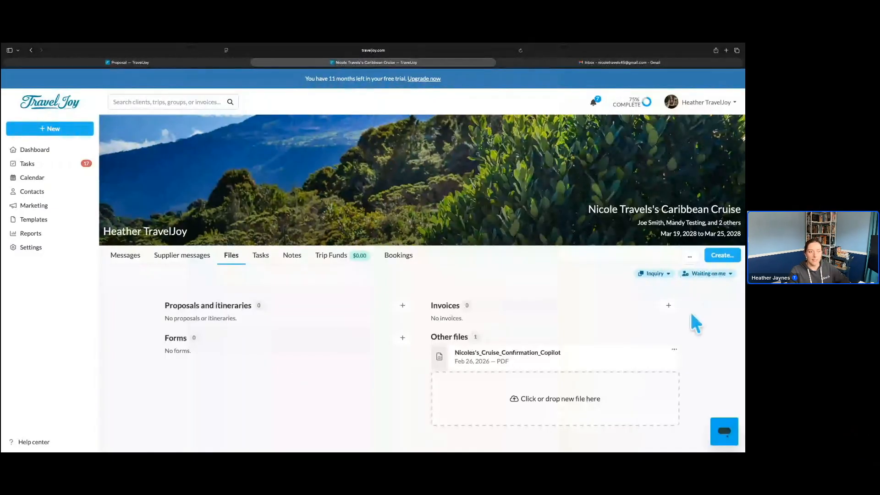
{"action": "left_click", "coordinate": [717, 257]}
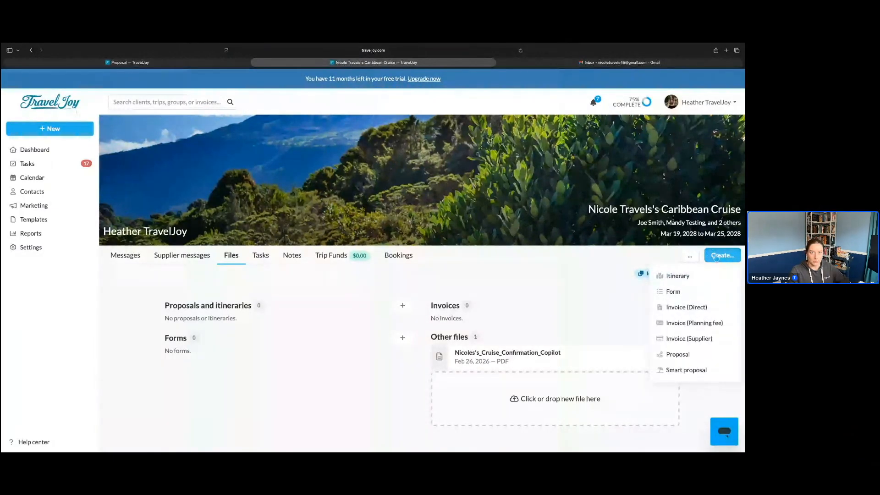
{"action": "left_click", "coordinate": [690, 370]}
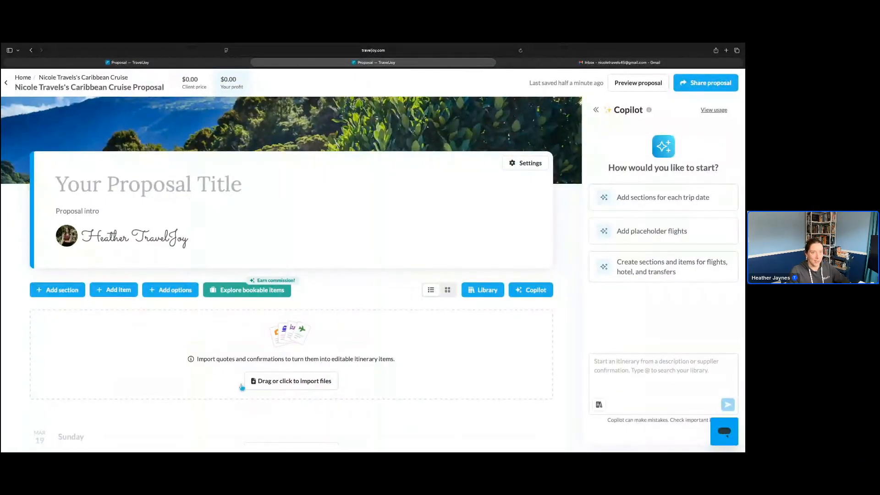
Import the cruise confirmation PDF from the Workshop folder into the proposal, and delete the resulting Explorer of the Seas cruise item
{"action": "left_click", "coordinate": [291, 348]}
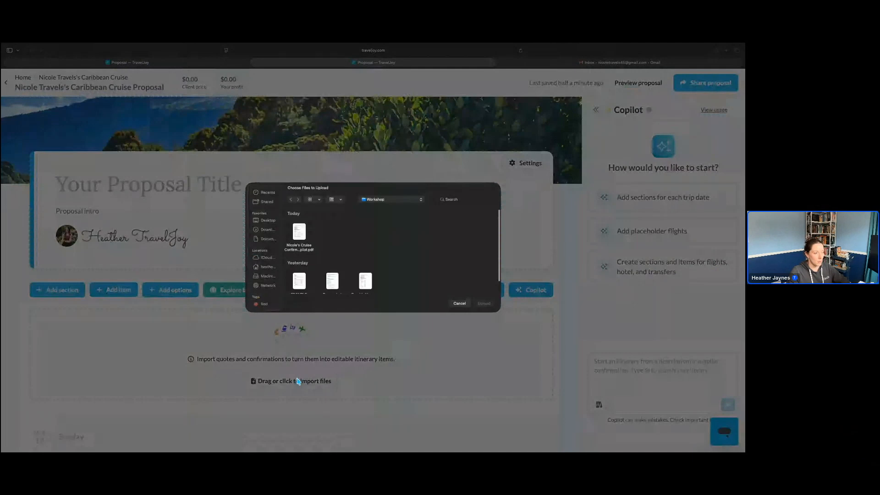
{"action": "left_click", "coordinate": [299, 232]}
{"action": "left_click", "coordinate": [484, 304]}
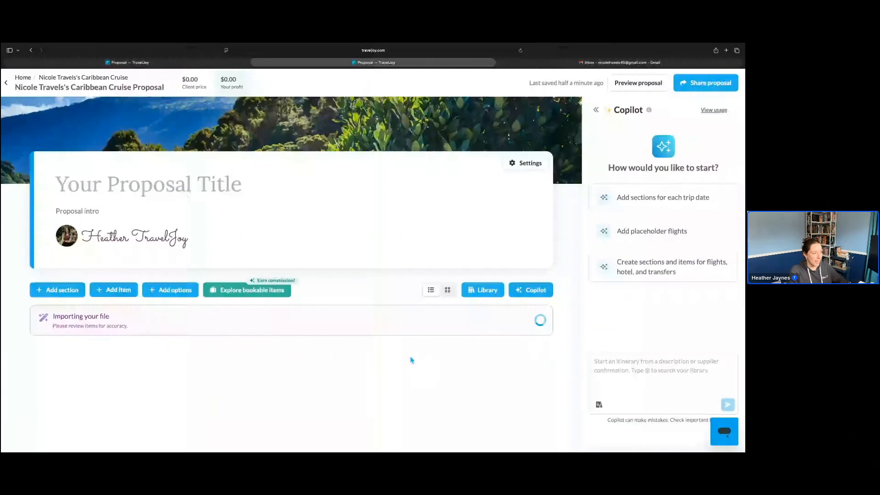
{"action": "left_click", "coordinate": [545, 317]}
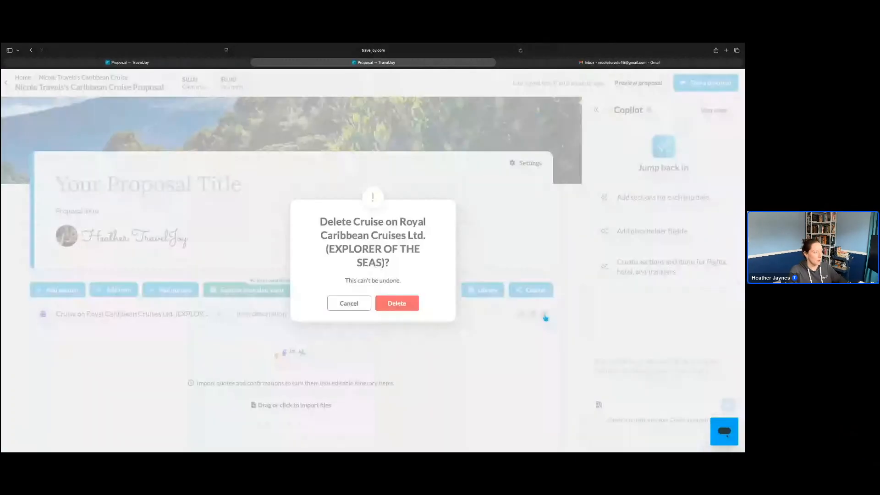
{"action": "left_click", "coordinate": [399, 305]}
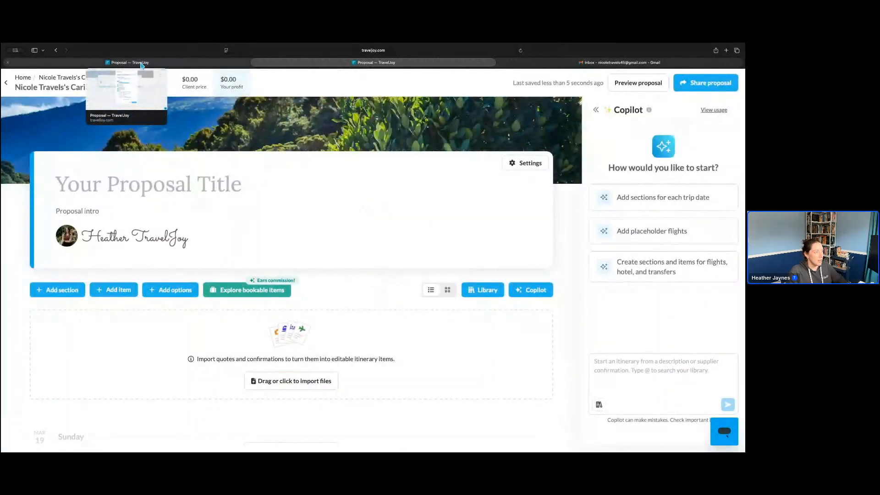
Switch to the other open cruise proposal, add the selected Explorer of the Seas cruise details, and review the added sections
{"action": "left_click", "coordinate": [140, 63]}
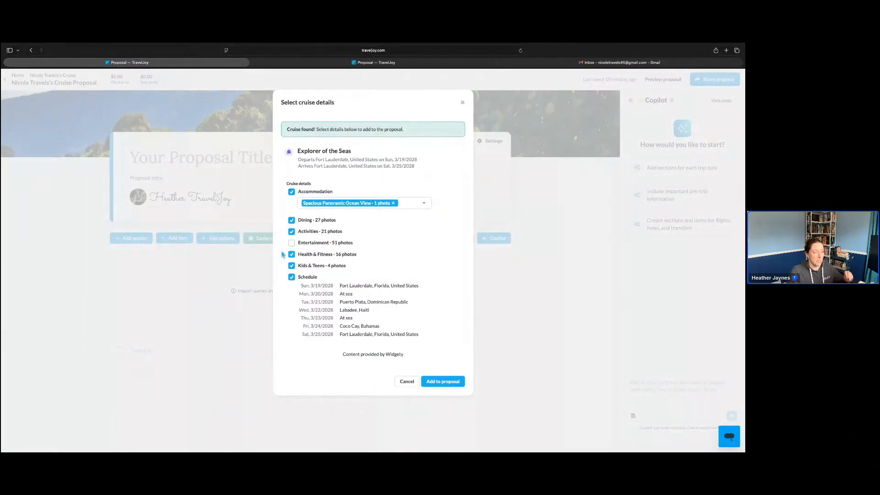
{"action": "left_click", "coordinate": [439, 382]}
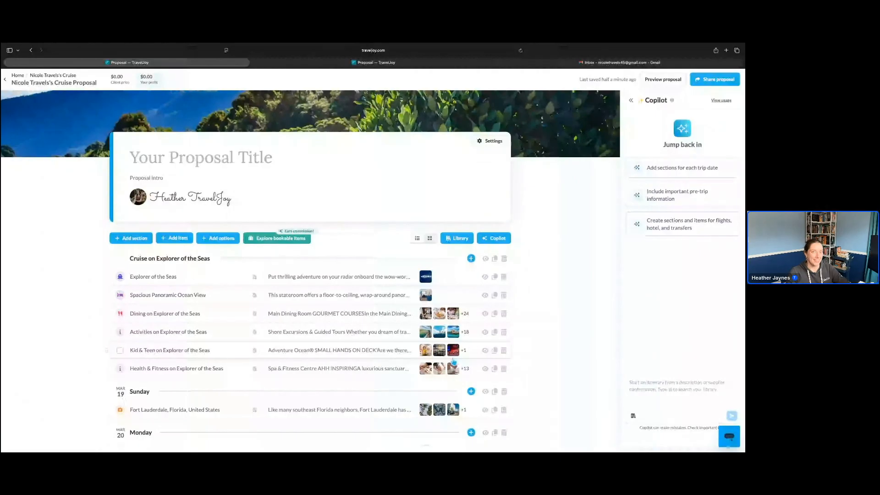
{"action": "scroll", "coordinate": [461, 362], "scroll_direction": "down", "scroll_amount": 3}
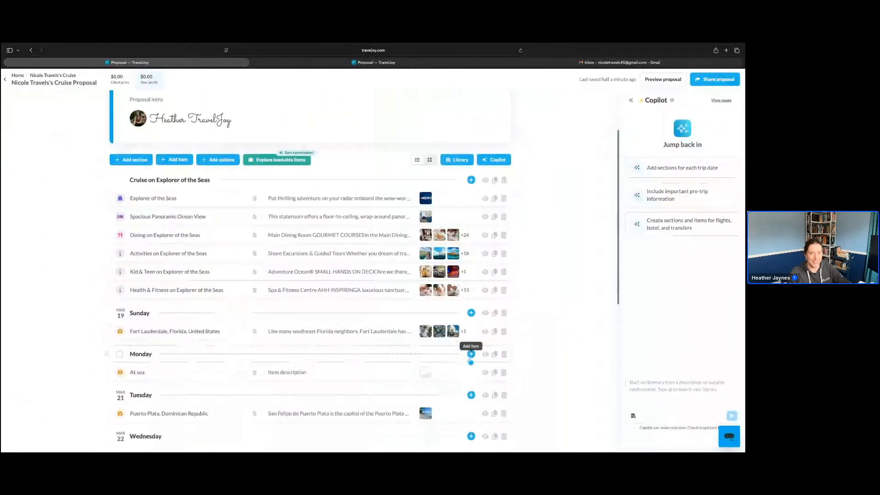
{"action": "scroll", "coordinate": [471, 361], "scroll_direction": "down", "scroll_amount": 1}
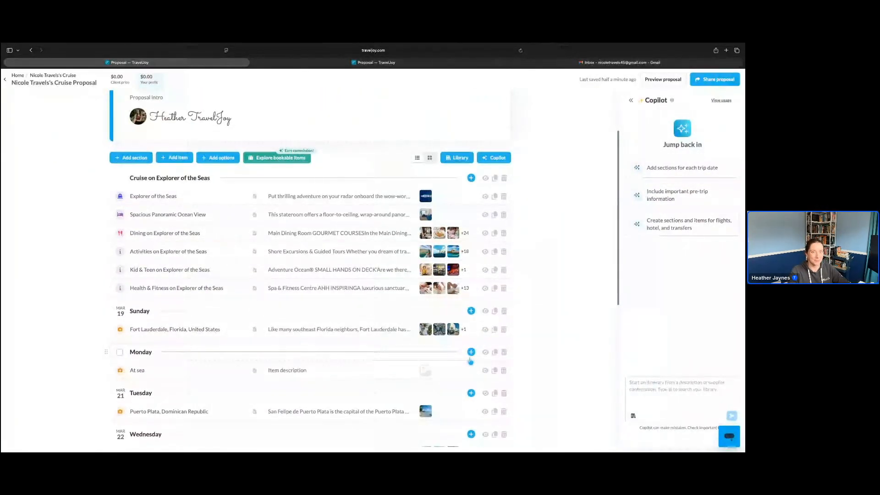
{"action": "scroll", "coordinate": [449, 361], "scroll_direction": "up", "scroll_amount": 1}
{"action": "scroll", "coordinate": [431, 362], "scroll_direction": "up", "scroll_amount": 3}
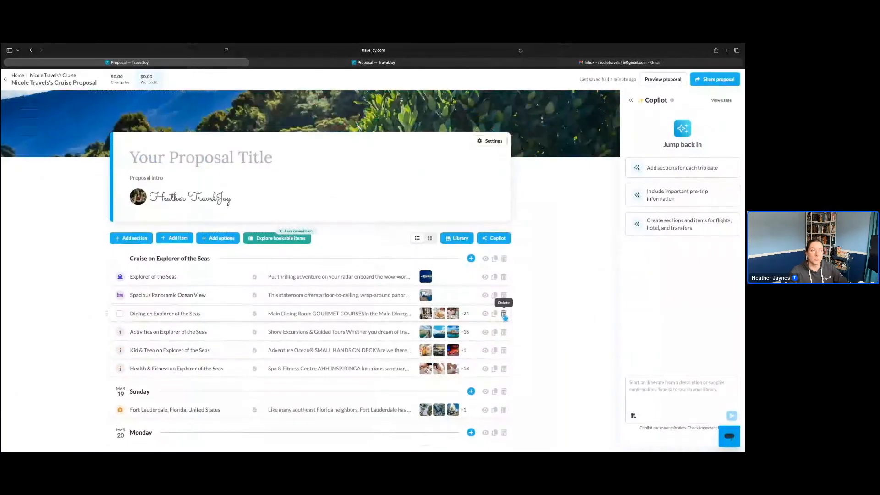
Ask Copilot to add a fitting title and intro for this cruise vacation, plus a cover photo with the ocean and a visible cruise ship
{"action": "left_click", "coordinate": [674, 389]}
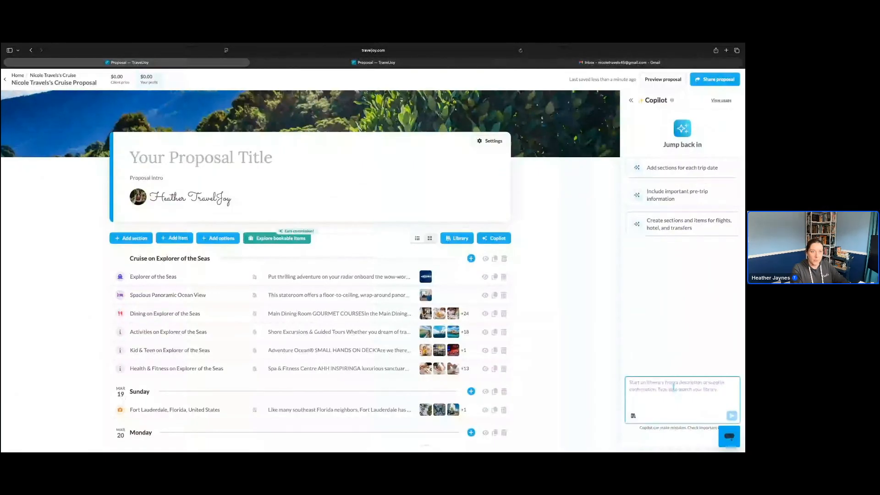
{"action": "type", "text": "Add a titel a"}
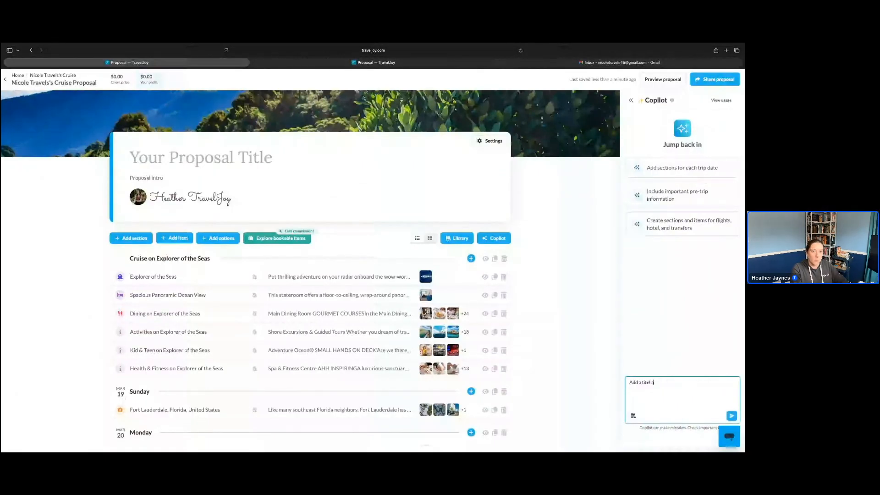
{"action": "type", "text": "nd intro that is fitting for this cruise vacatio"}
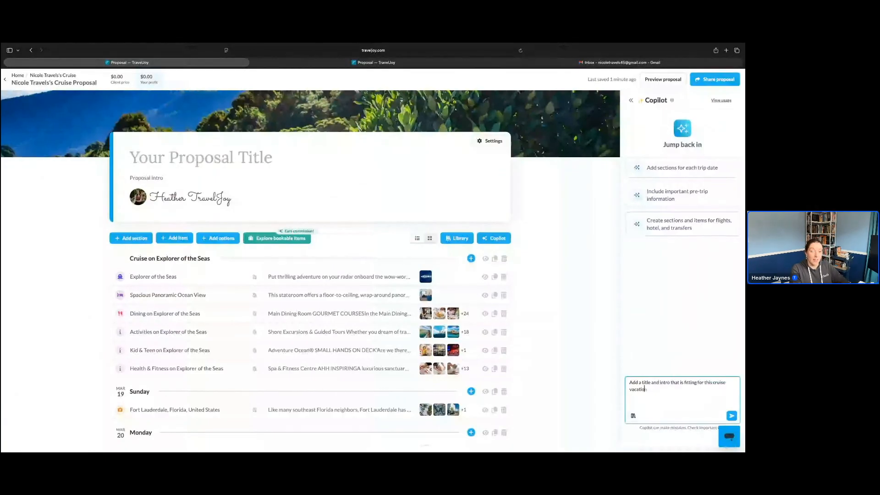
{"action": "type", "text": "n"}
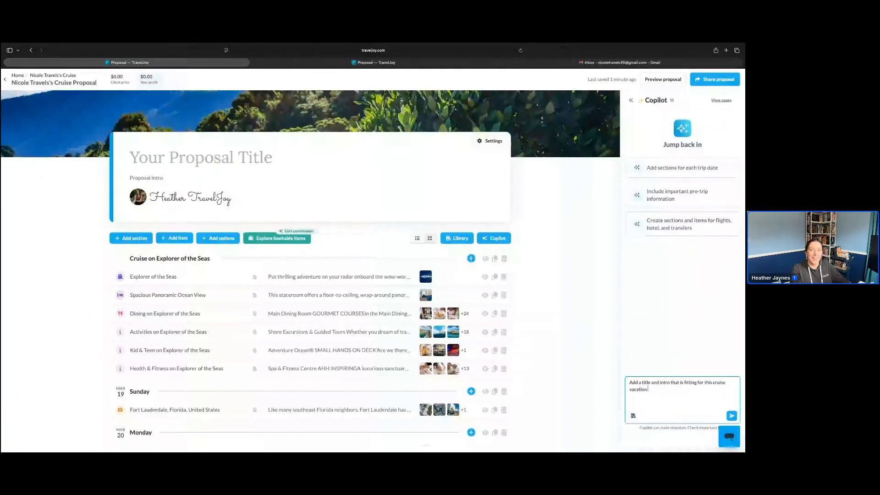
{"action": "type", "text": ". Also add a c"}
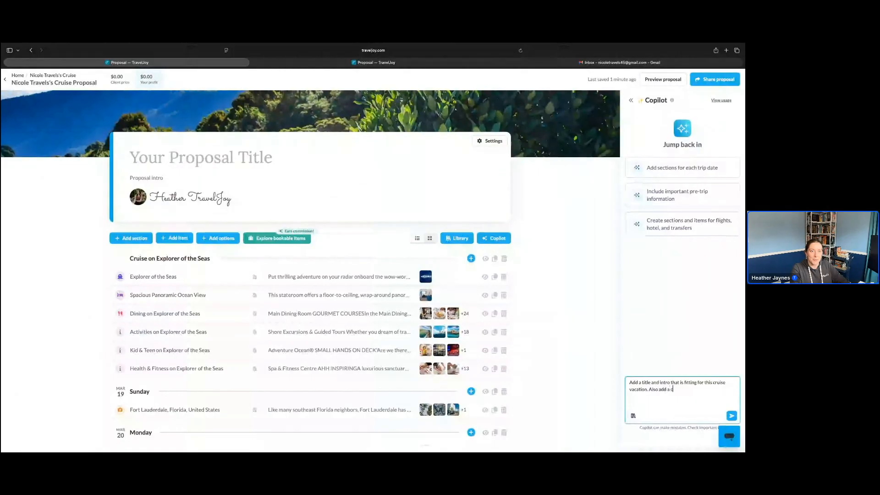
{"action": "type", "text": "over photo that in"}
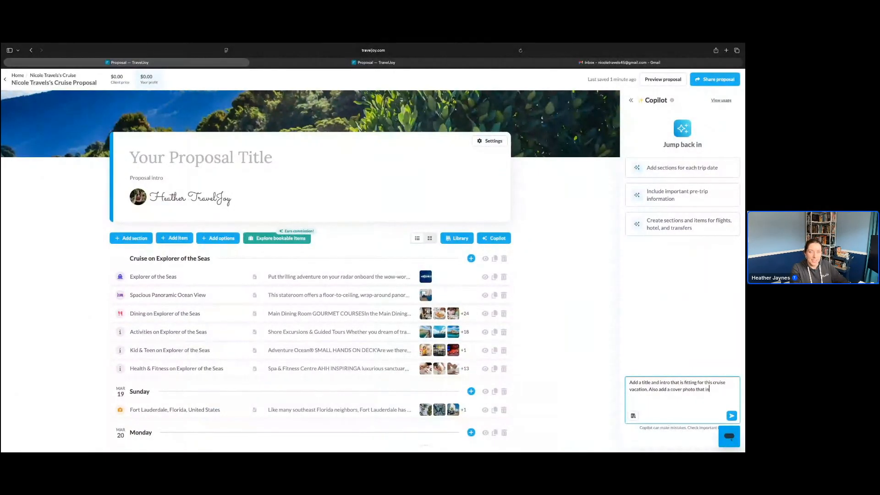
{"action": "type", "text": "cludes the ocean and has"}
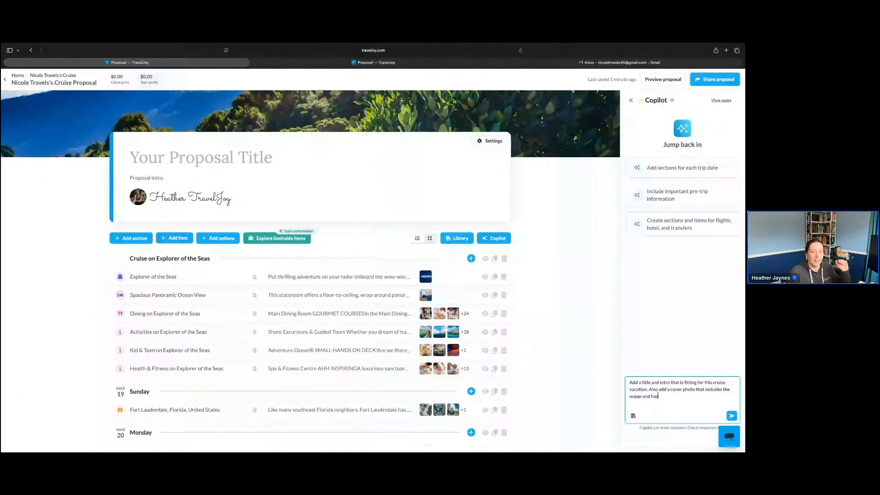
{"action": "type", "text": " a cruise ship visible."}
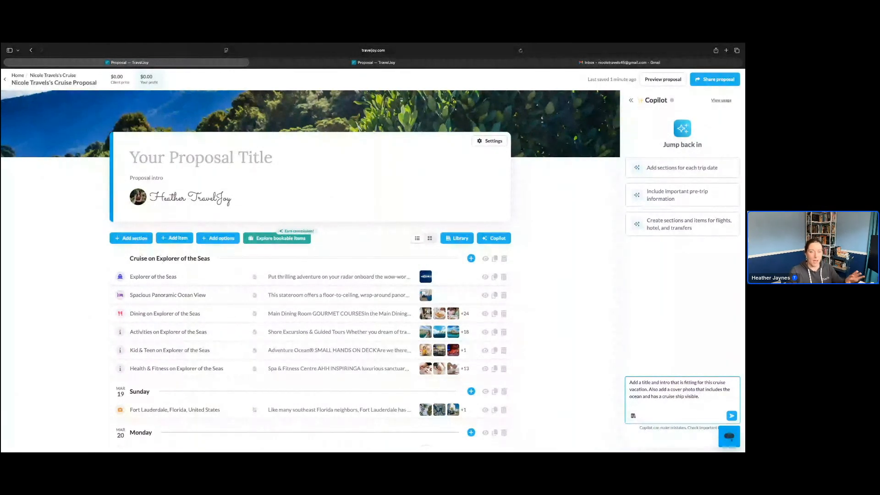
{"action": "key", "text": "Return"}
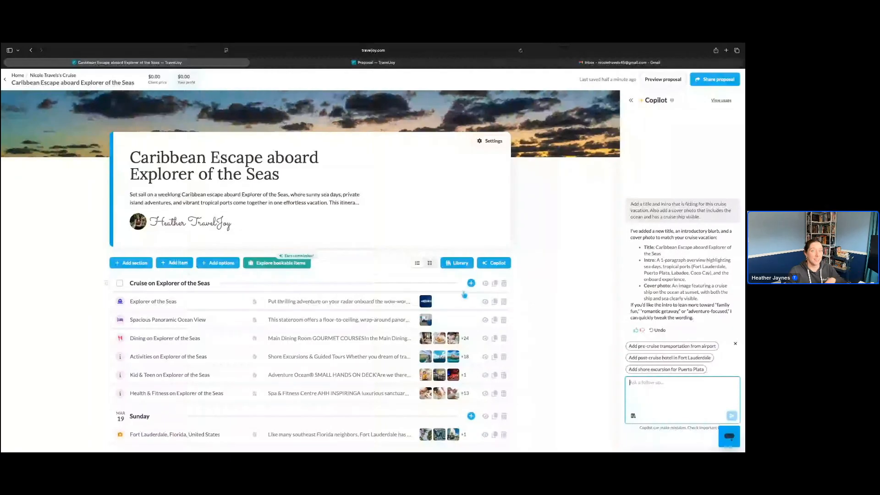
{"action": "scroll", "coordinate": [302, 331], "scroll_direction": "down", "scroll_amount": 1}
{"action": "scroll", "coordinate": [302, 332], "scroll_direction": "down", "scroll_amount": 1}
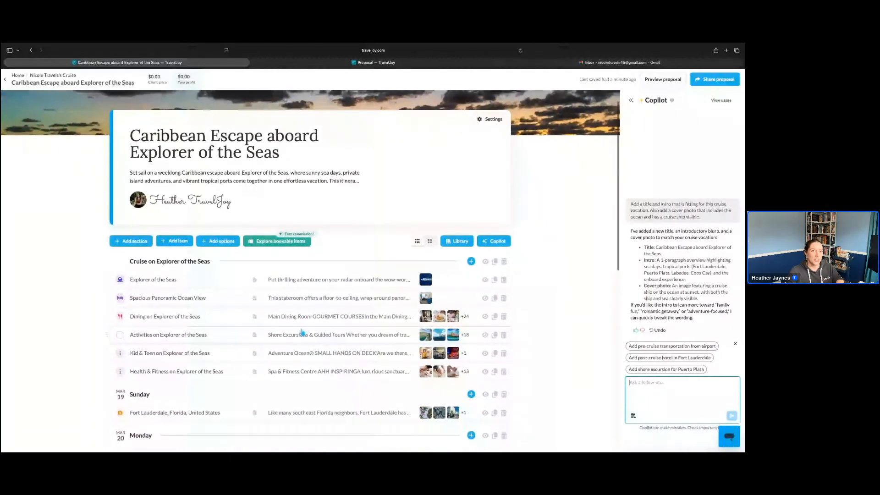
{"action": "scroll", "coordinate": [302, 332], "scroll_direction": "up", "scroll_amount": 1}
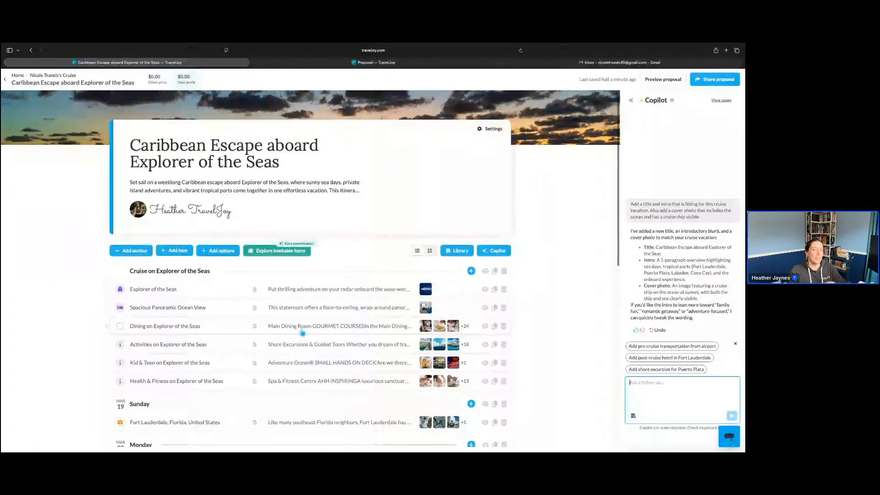
{"action": "scroll", "coordinate": [303, 331], "scroll_direction": "up", "scroll_amount": 1}
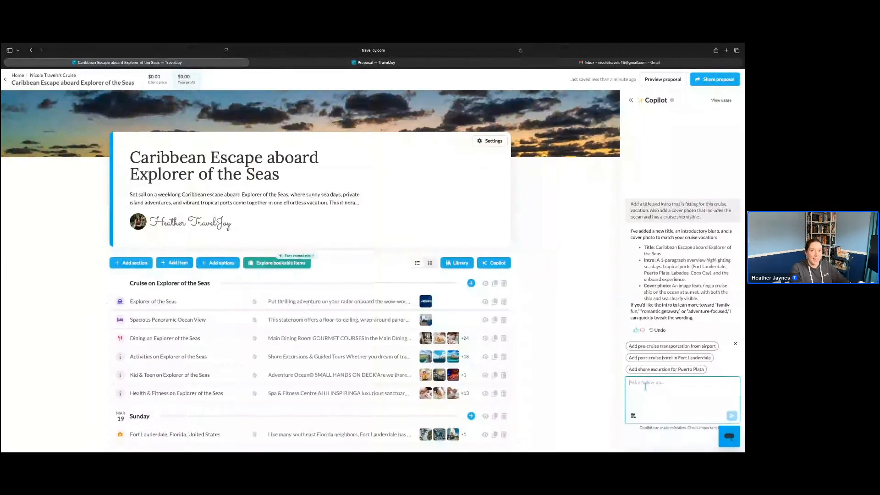
Start a Copilot request to add a new section for Saturday March 18th directly above March 19th
{"action": "type", "text": "Add a new sec"}
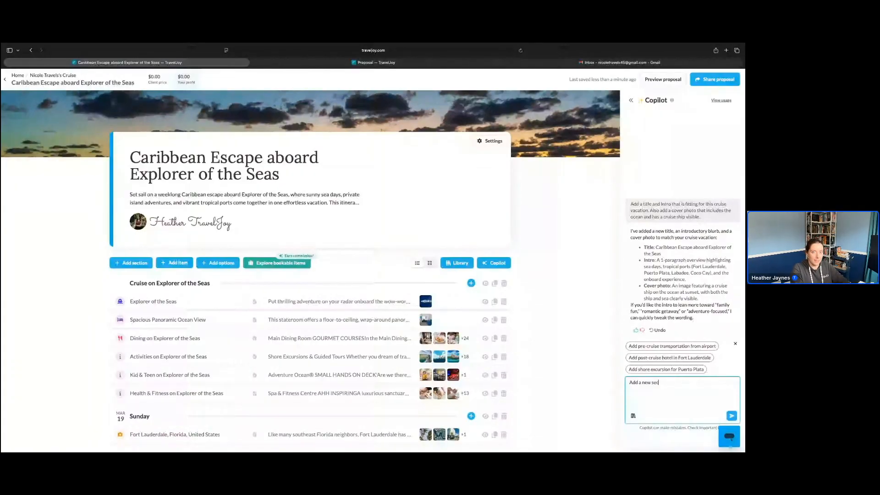
{"action": "type", "text": "tion for Sa"}
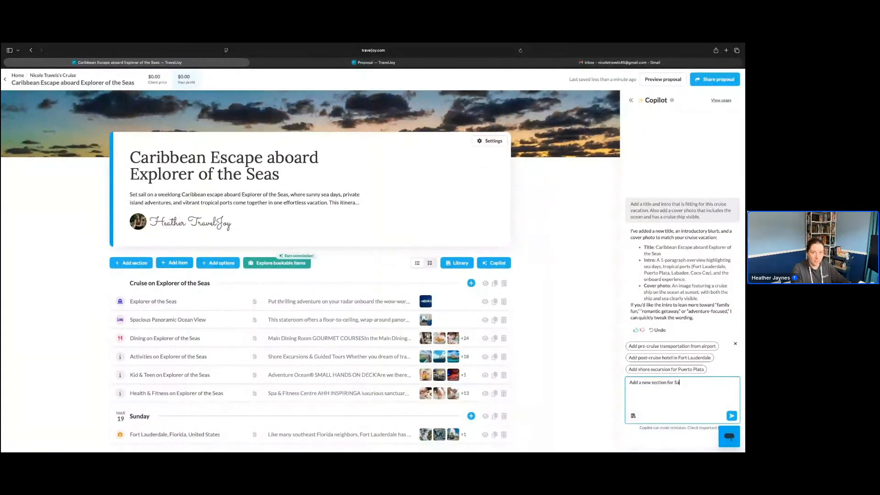
{"action": "type", "text": "turda"}
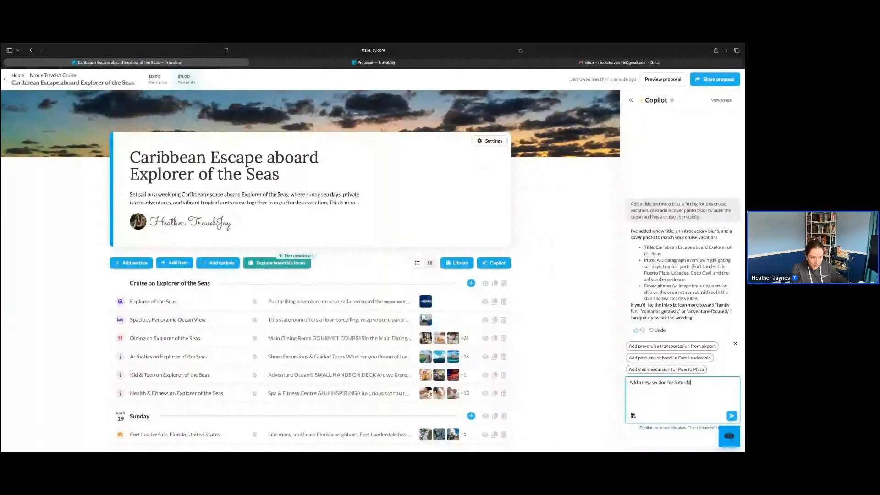
{"action": "type", "text": "y March 18th directio"}
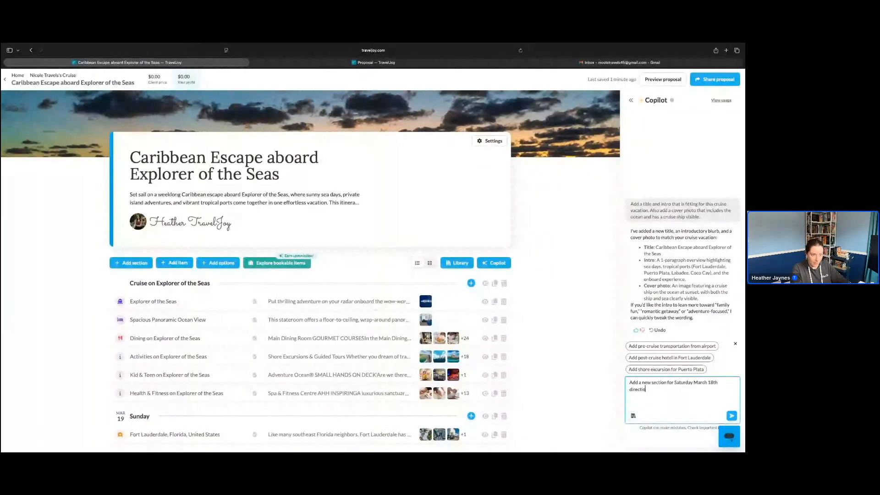
{"action": "key", "text": "BackSpace"}
{"action": "key", "text": "BackSpace"}
{"action": "type", "text": "ly a"}
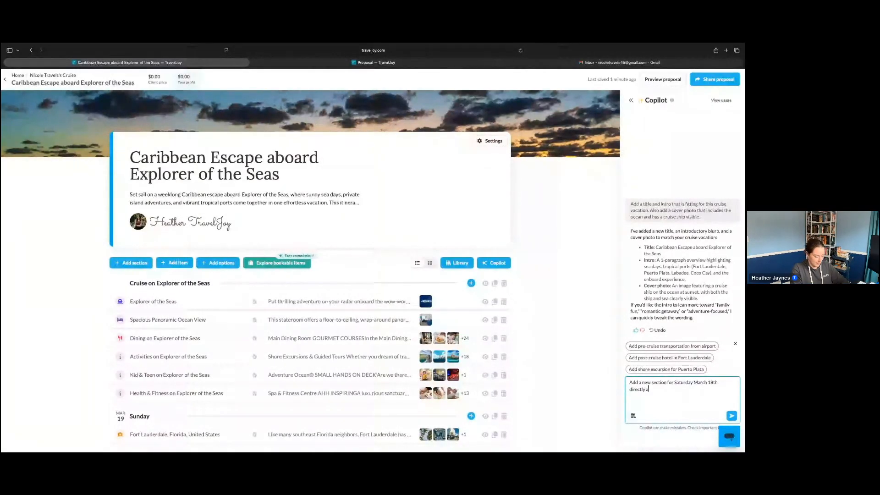
{"action": "key", "text": "BackSpace"}
{"action": "type", "text": "bocce"}
{"action": "key", "text": "BackSpace"}
{"action": "key", "text": "BackSpace"}
{"action": "key", "text": "BackSpace"}
{"action": "key", "text": "BackSpace"}
{"action": "key", "text": "BackSpace"}
{"action": "key", "text": "BackSpace"}
{"action": "type", "text": "av"}
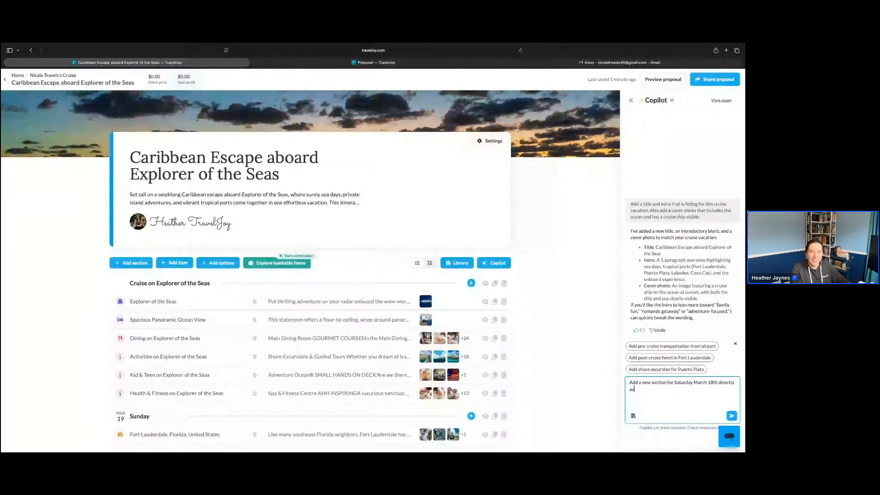
{"action": "key", "text": "BackSpace"}
{"action": "type", "text": "bove"}
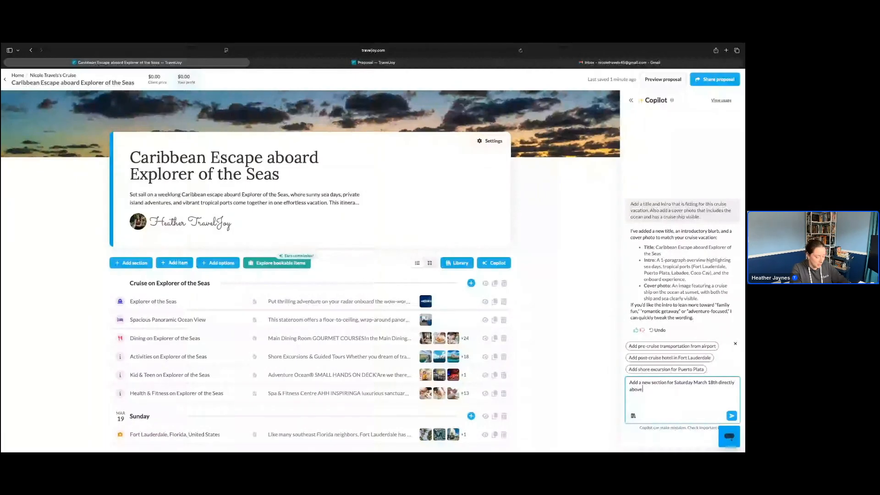
{"action": "type", "text": " March"}
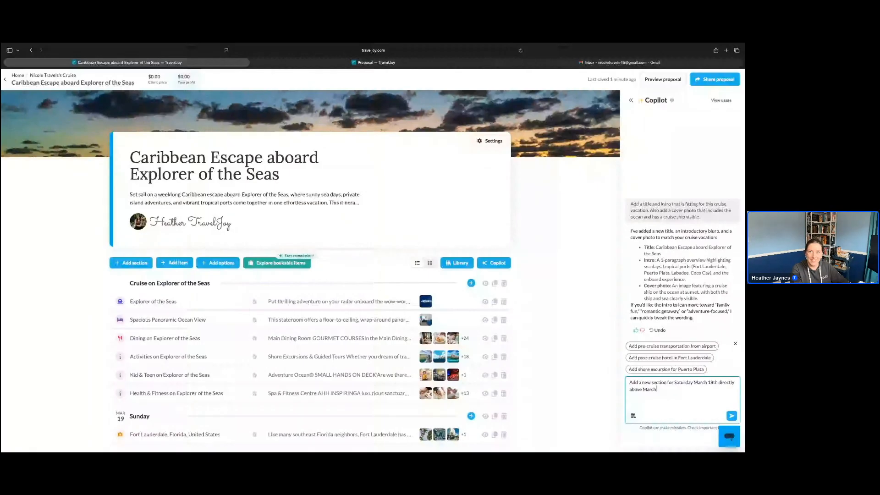
{"action": "type", "text": " 1"}
{"action": "type", "text": "9th"}
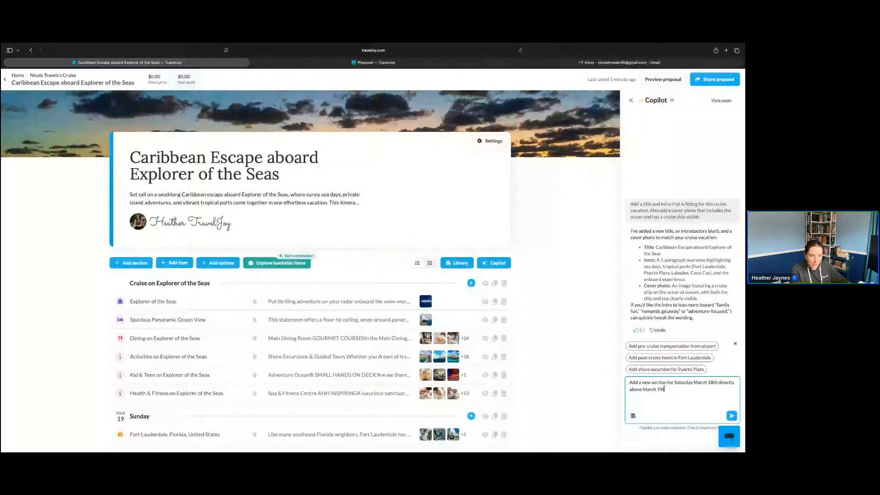
{"action": "type", "text": "."}
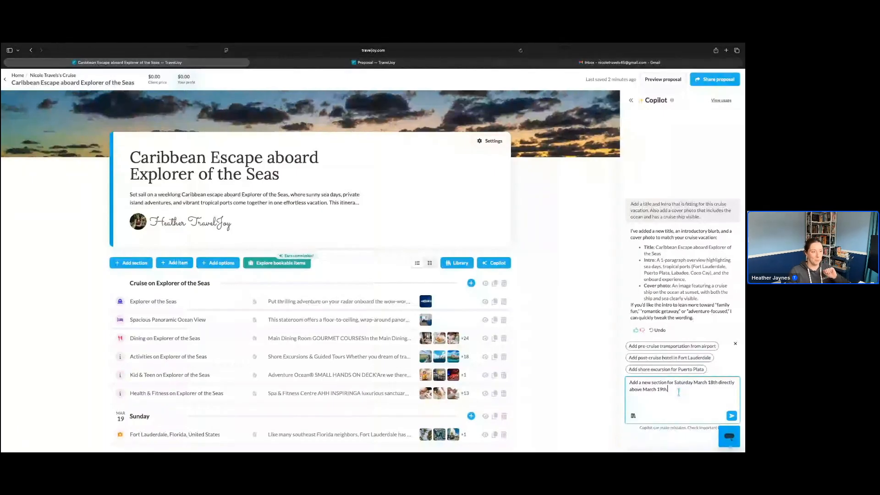
{"action": "scroll", "coordinate": [673, 404], "scroll_direction": "up", "scroll_amount": 5}
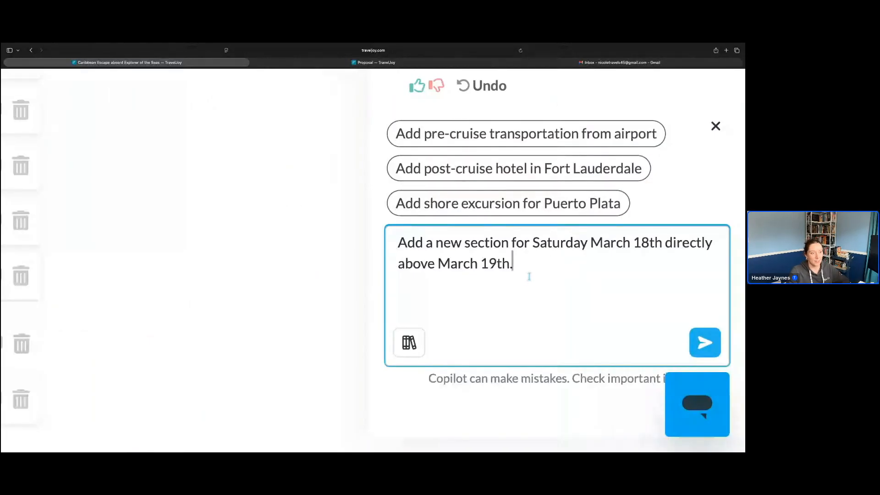
{"action": "left_click", "coordinate": [409, 343]}
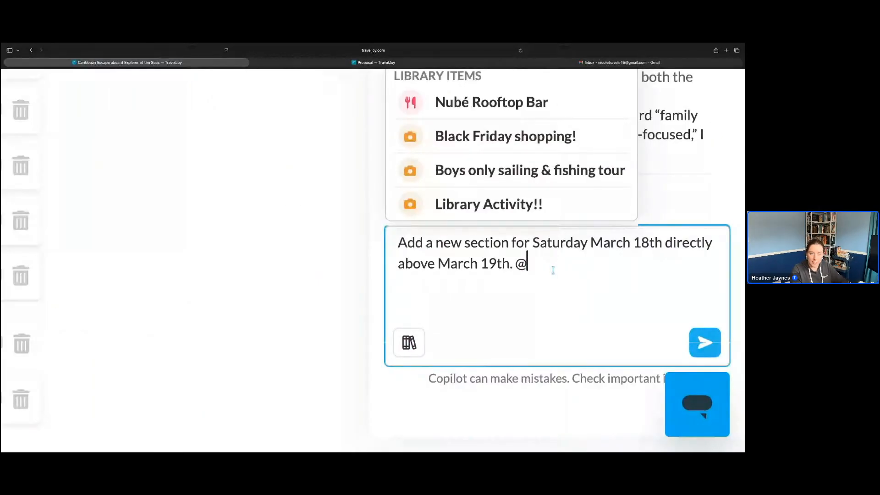
{"action": "key", "text": "BackSpace"}
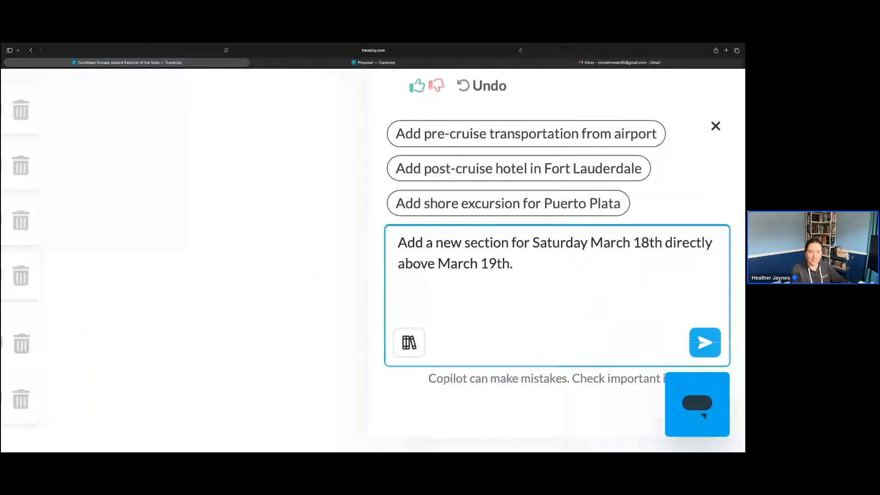
Extend the request to add the Nubé Rooftop Bar library item under the new Saturday March 18th section, and send it to Copilot
{"action": "type", "text": "Under the new"}
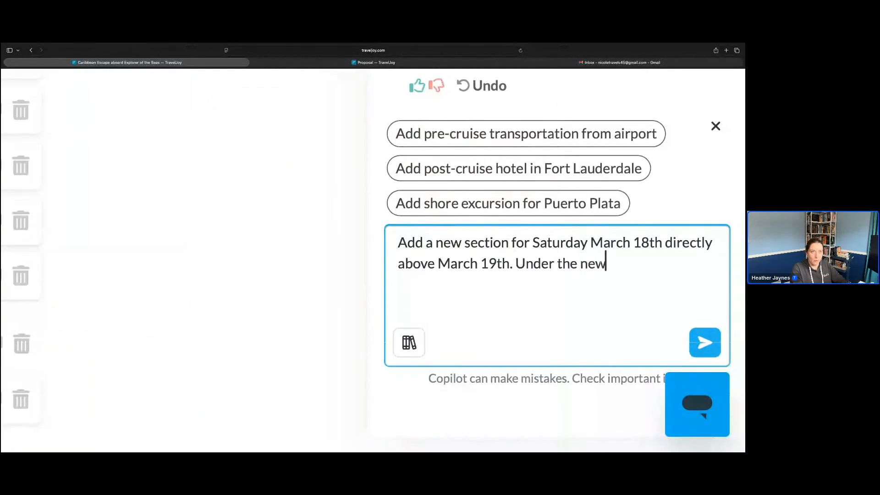
{"action": "type", "text": " section "}
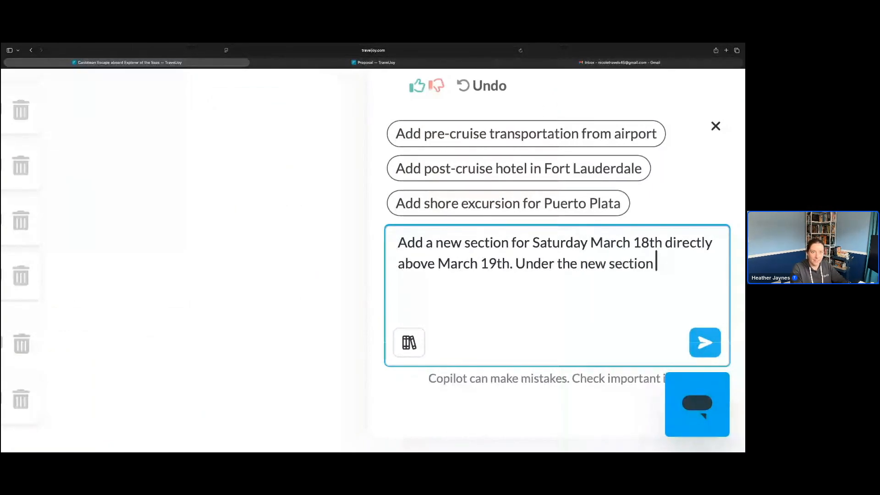
{"action": "type", "text": "for Saturday March 18th"}
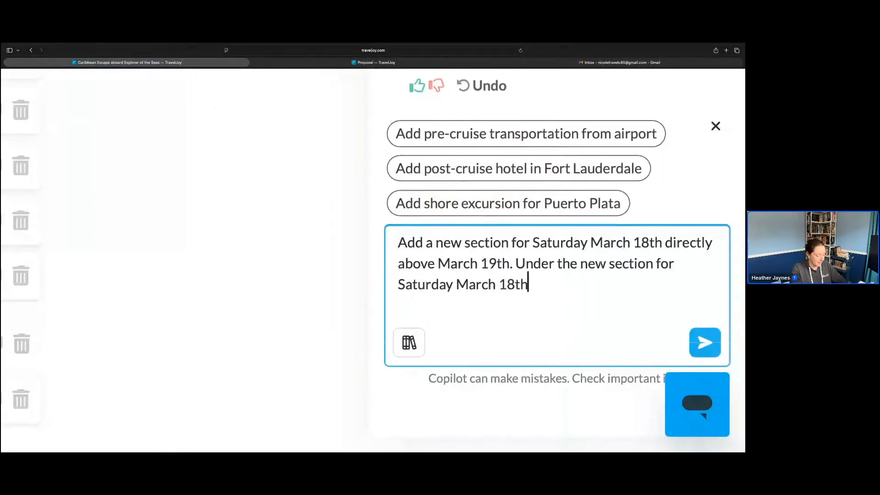
{"action": "type", "text": ", ad"}
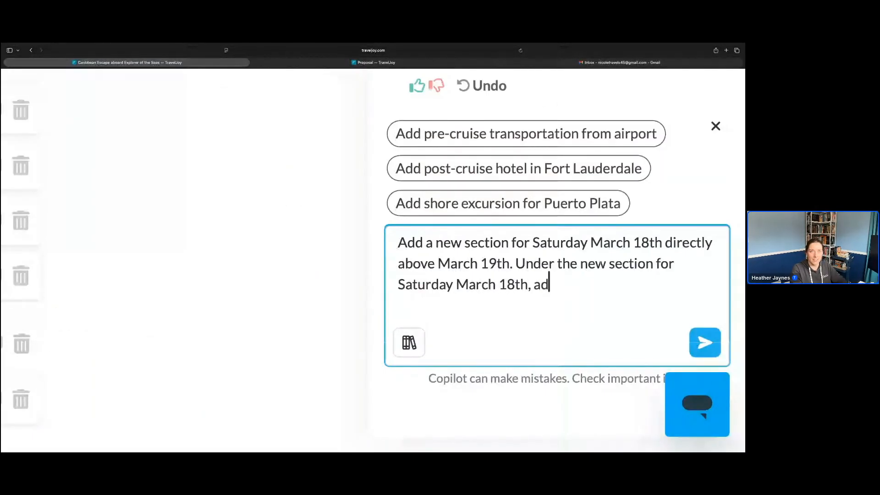
{"action": "type", "text": "d @nube"}
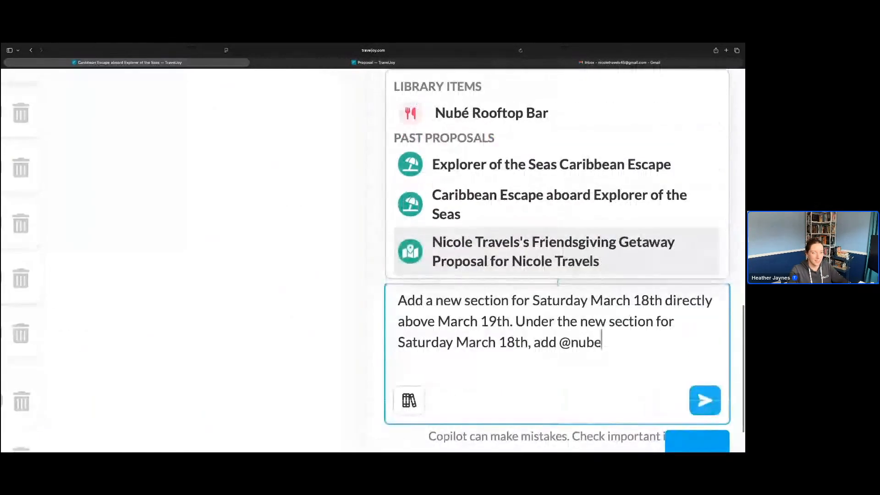
{"action": "left_click", "coordinate": [537, 132]}
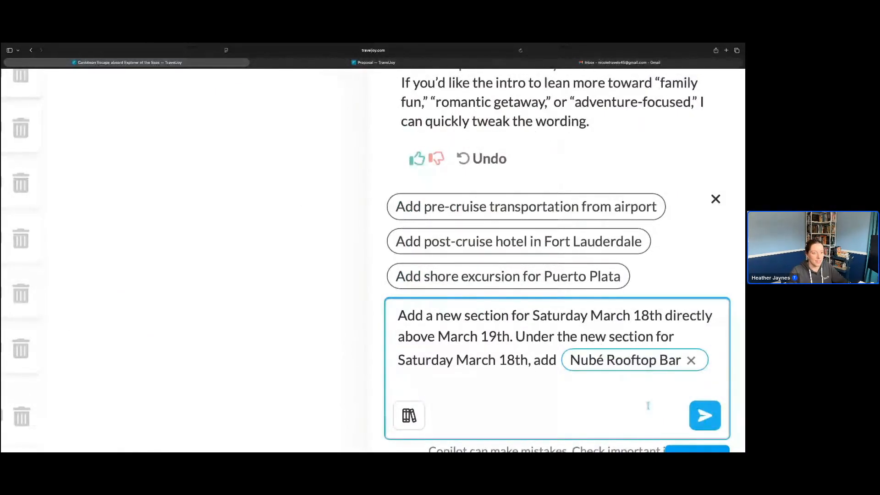
{"action": "key", "text": "Return"}
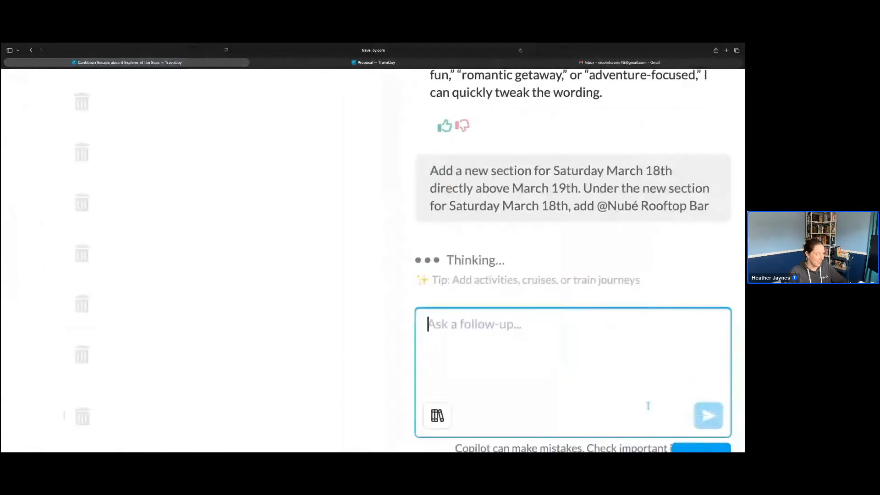
Delete the duplicate Nubé Rooftop Bar item at the end of the Cruise on Explorer of the Seas section
{"action": "scroll", "coordinate": [648, 407], "scroll_direction": "down", "scroll_amount": 5}
{"action": "scroll", "coordinate": [219, 439], "scroll_direction": "down", "scroll_amount": 1}
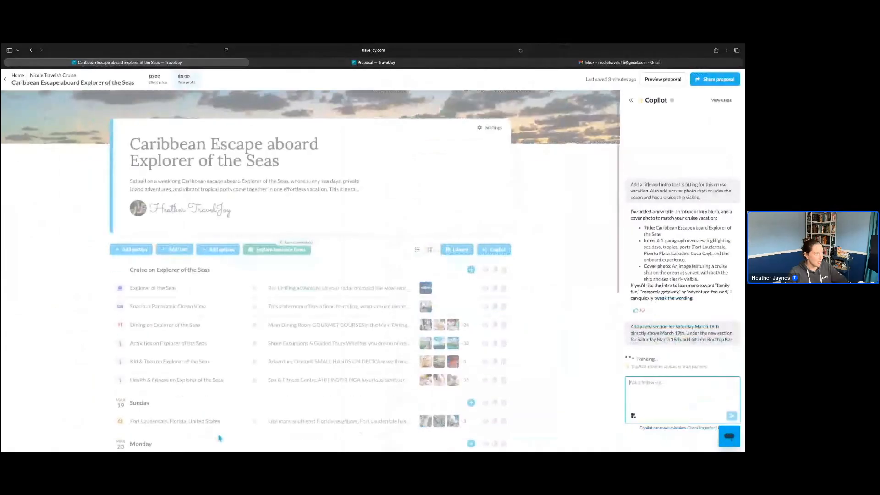
{"action": "scroll", "coordinate": [219, 439], "scroll_direction": "down", "scroll_amount": 2}
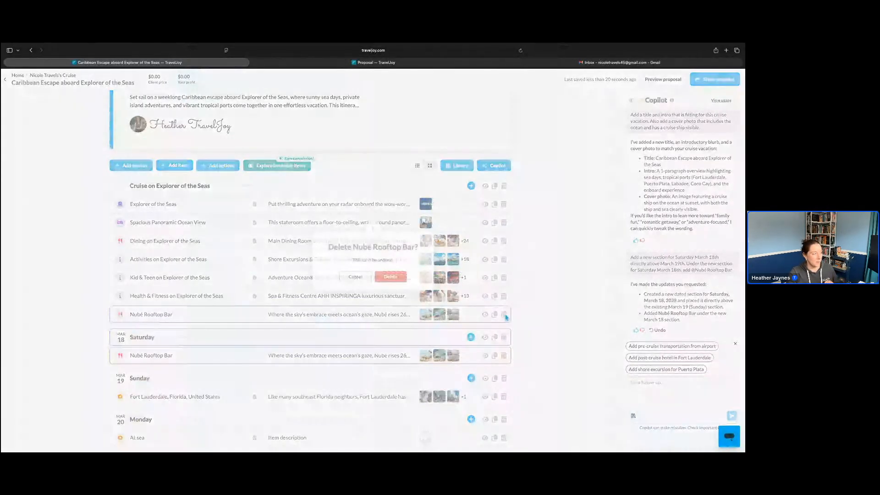
{"action": "left_click", "coordinate": [392, 277]}
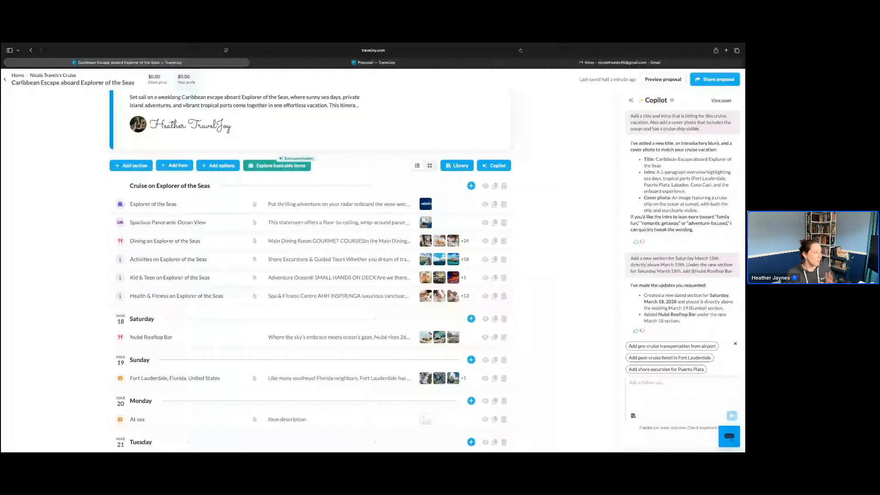
Start a Copilot request to add an options section under March 24th
{"action": "scroll", "coordinate": [325, 275], "scroll_direction": "down", "scroll_amount": 3}
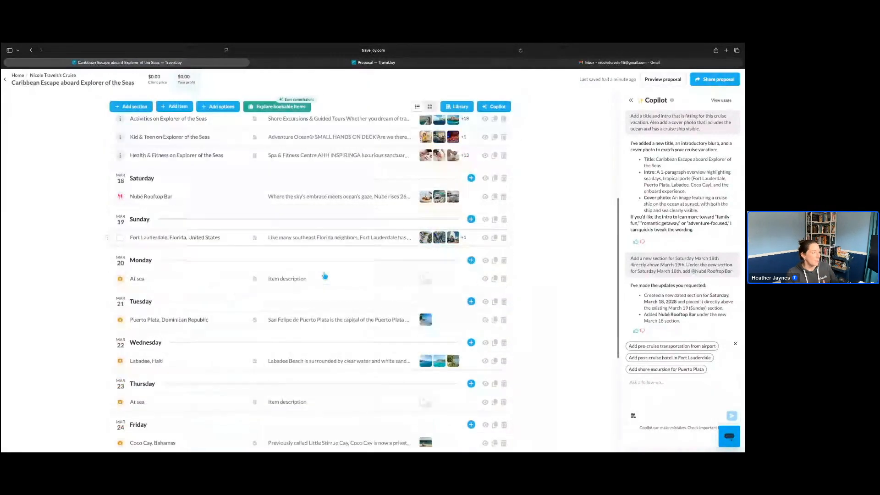
{"action": "scroll", "coordinate": [325, 275], "scroll_direction": "down", "scroll_amount": 3}
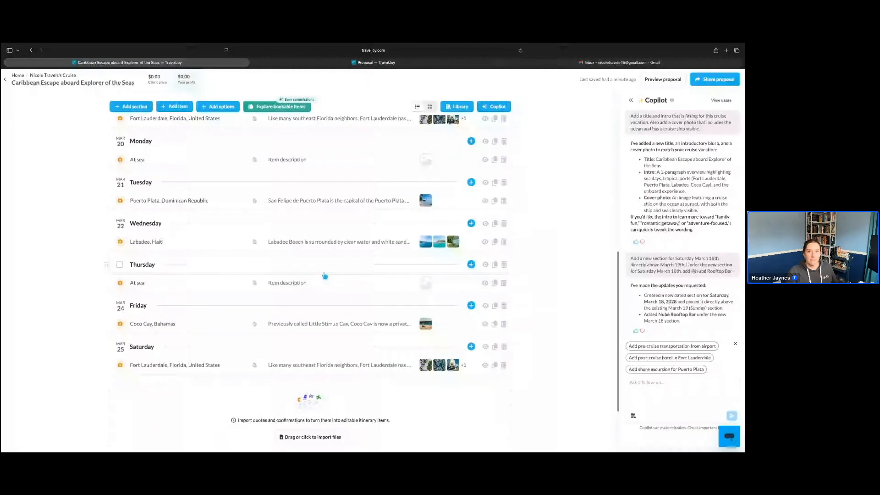
{"action": "scroll", "coordinate": [325, 275], "scroll_direction": "down", "scroll_amount": 1}
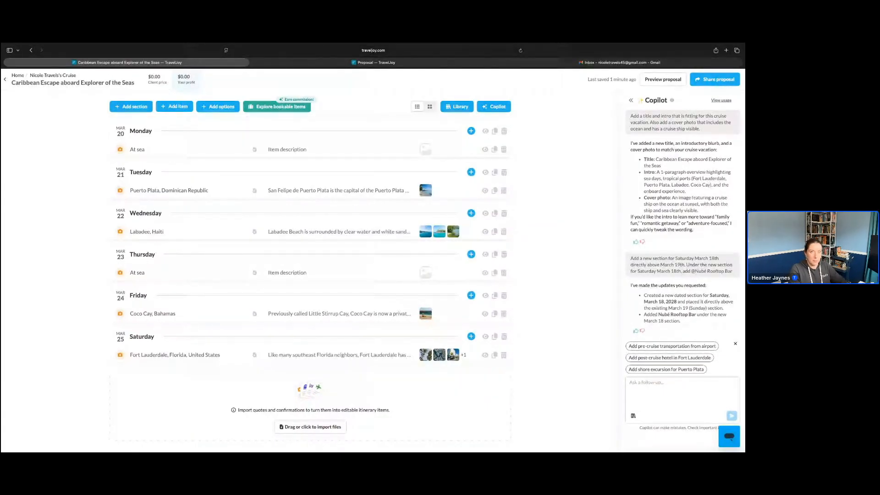
{"action": "left_click", "coordinate": [648, 387]}
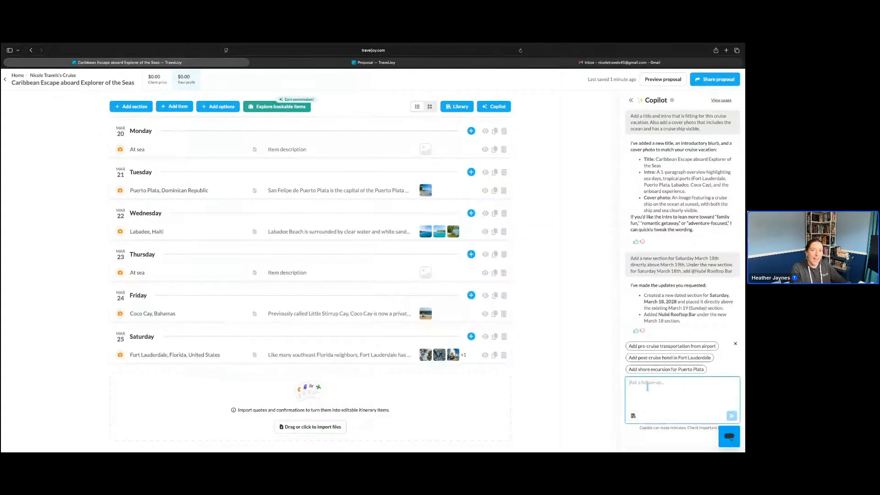
{"action": "type", "text": "A"}
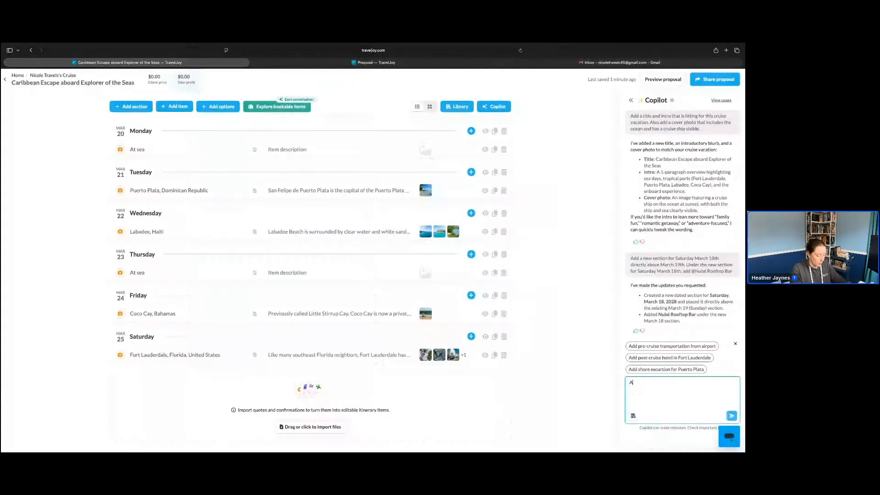
{"action": "type", "text": "dd an options section under March"}
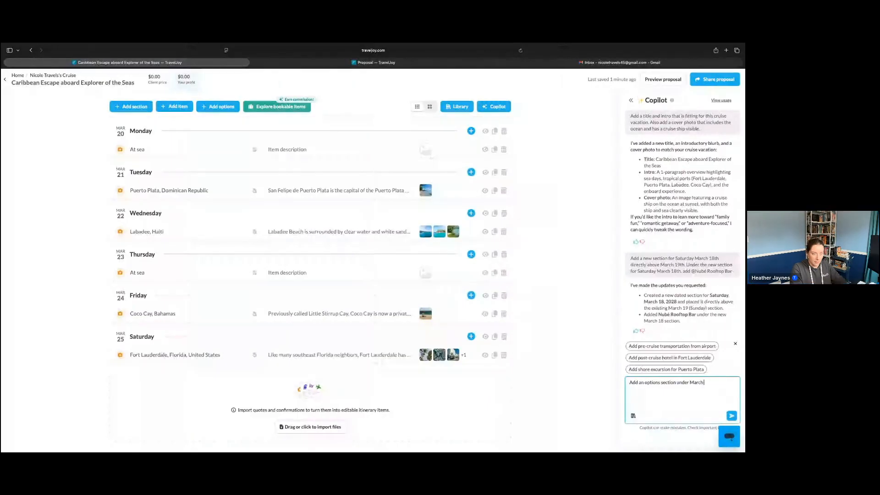
{"action": "type", "text": " 24th. Inclu"}
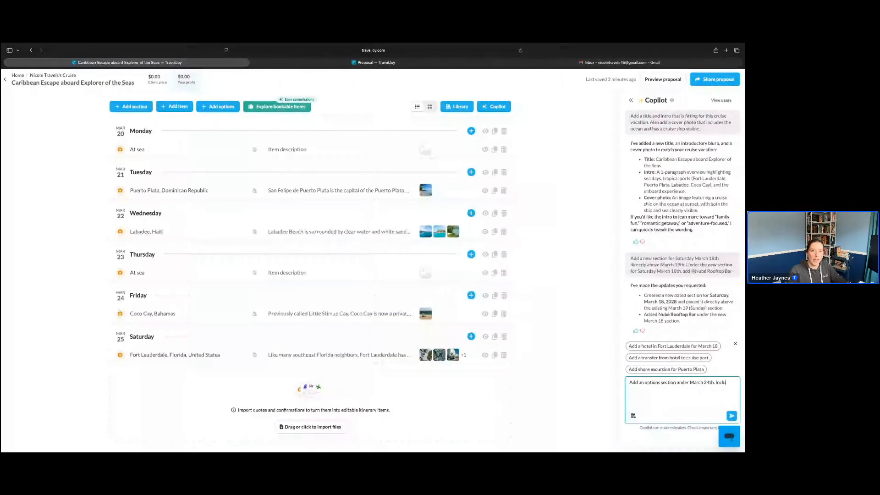
{"action": "type", "text": "de:"}
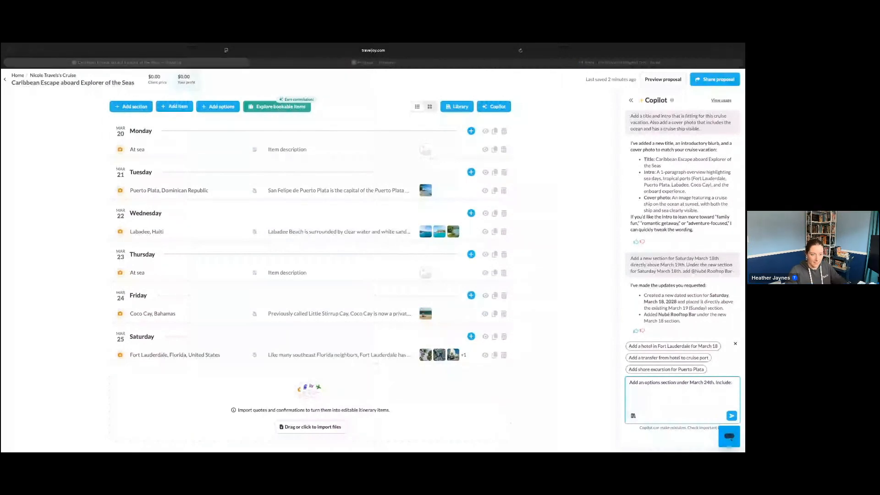
Complete the Copilot request by asking for three different options of family friendly activities at port, and send it
{"action": "left_click", "coordinate": [737, 383]}
{"action": "type", "text": "family friendly activities at port, three different options"}
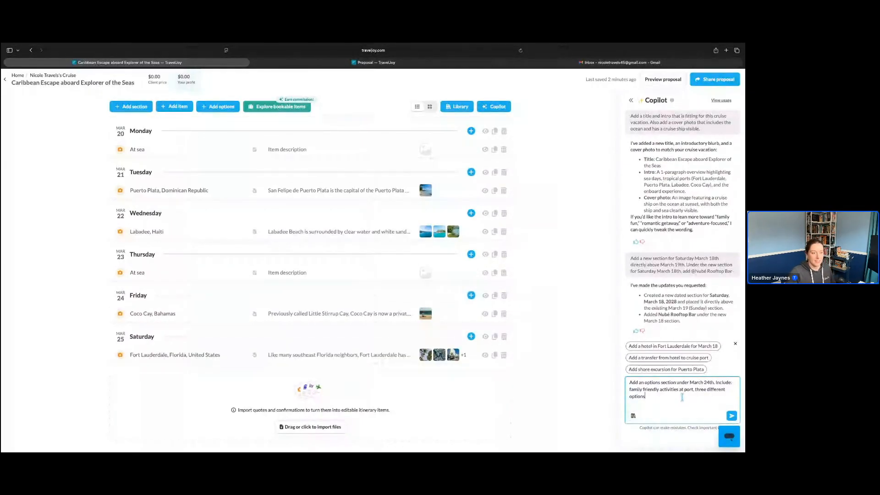
{"action": "key", "text": "Return"}
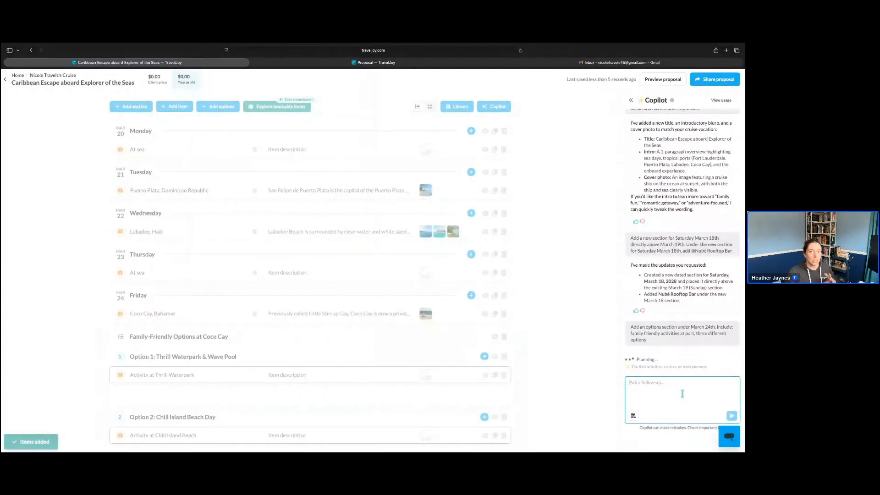
{"action": "scroll", "coordinate": [412, 361], "scroll_direction": "down", "scroll_amount": 1}
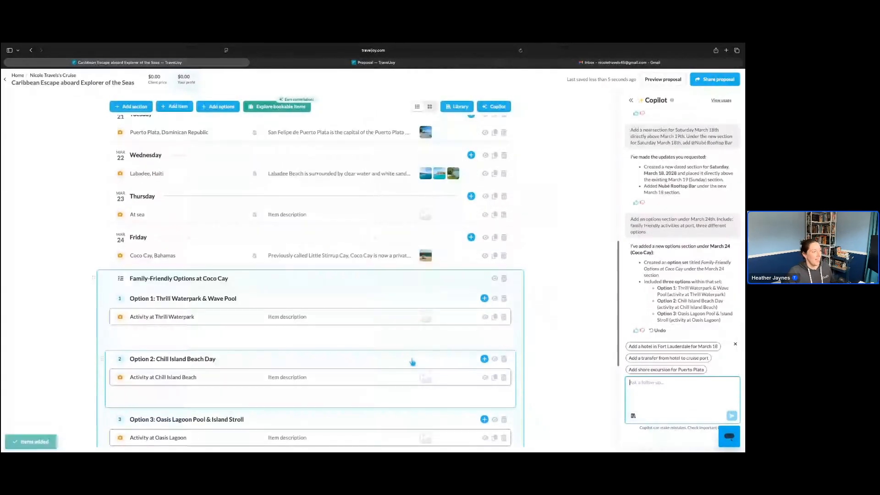
{"action": "scroll", "coordinate": [412, 361], "scroll_direction": "down", "scroll_amount": 1}
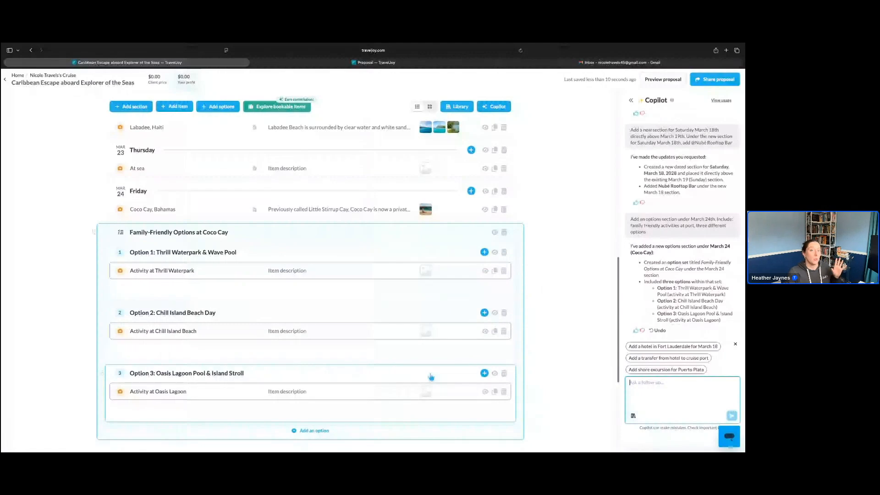
{"action": "scroll", "coordinate": [431, 376], "scroll_direction": "down", "scroll_amount": 1}
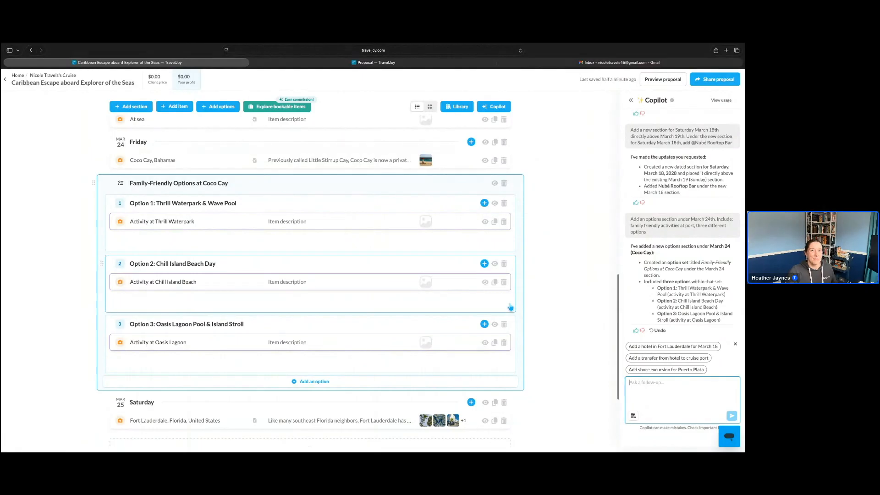
Ask Copilot to add a general item with a suggested packing list for the family at the top of this smart proposal
{"action": "scroll", "coordinate": [511, 306], "scroll_direction": "up", "scroll_amount": 7}
{"action": "scroll", "coordinate": [511, 306], "scroll_direction": "up", "scroll_amount": 5}
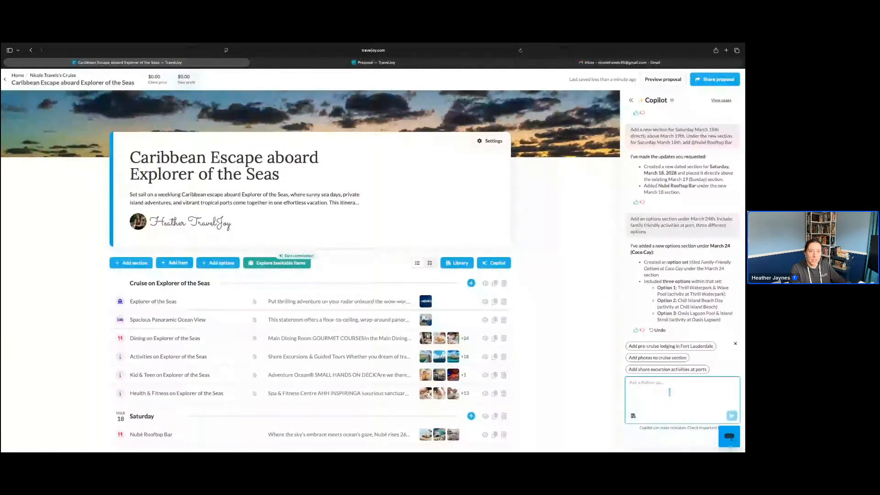
{"action": "type", "text": "Add a gen"}
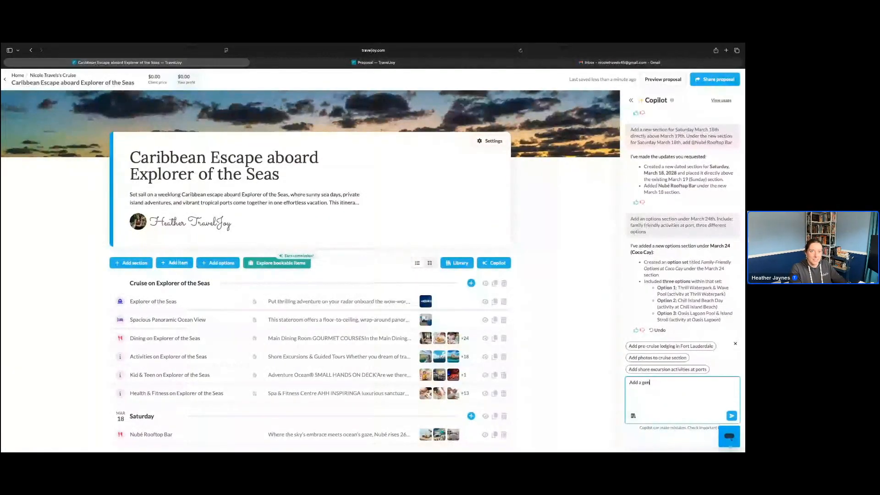
{"action": "type", "text": "eral item suggested packing list for the fami"}
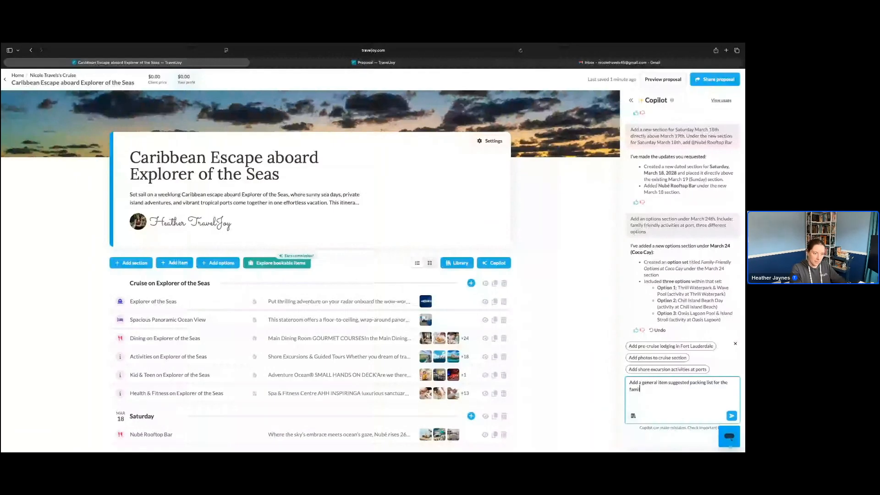
{"action": "type", "text": "ly at the top of this smart"}
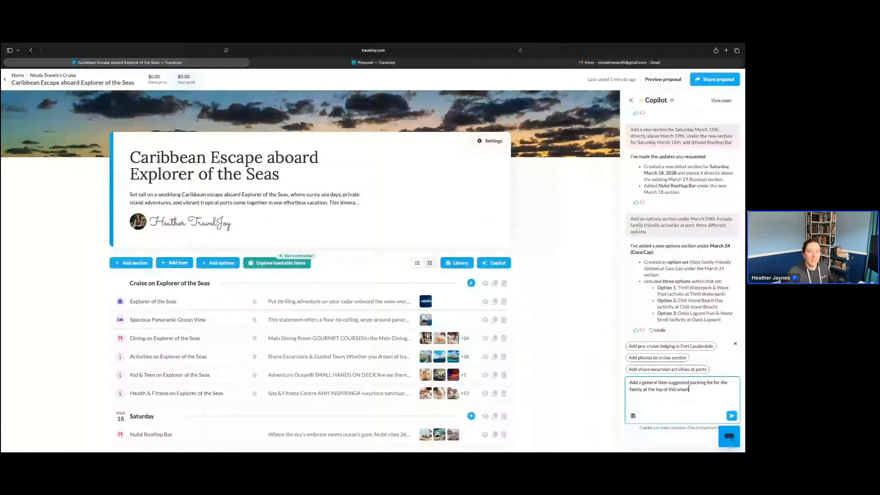
{"action": "type", "text": " proposal"}
{"action": "key", "text": "Return"}
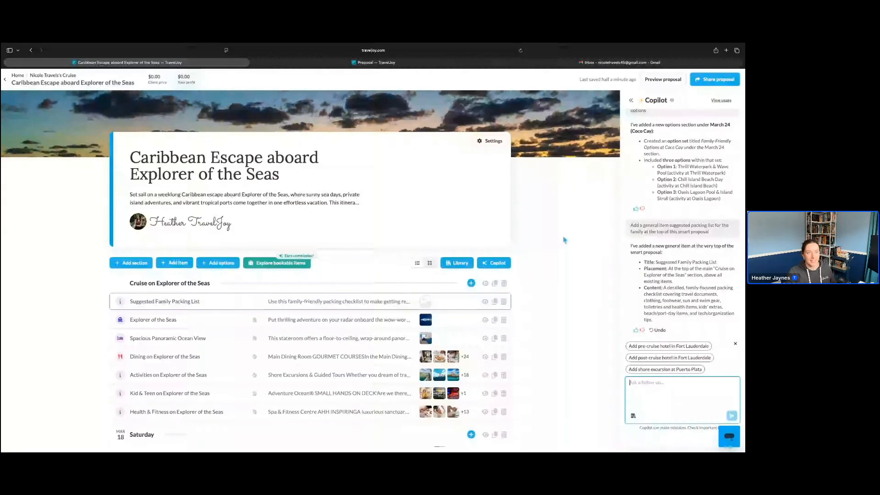
Email the proposal to the client using the default proposal email with the subject Your Proposal
{"action": "left_click", "coordinate": [727, 83]}
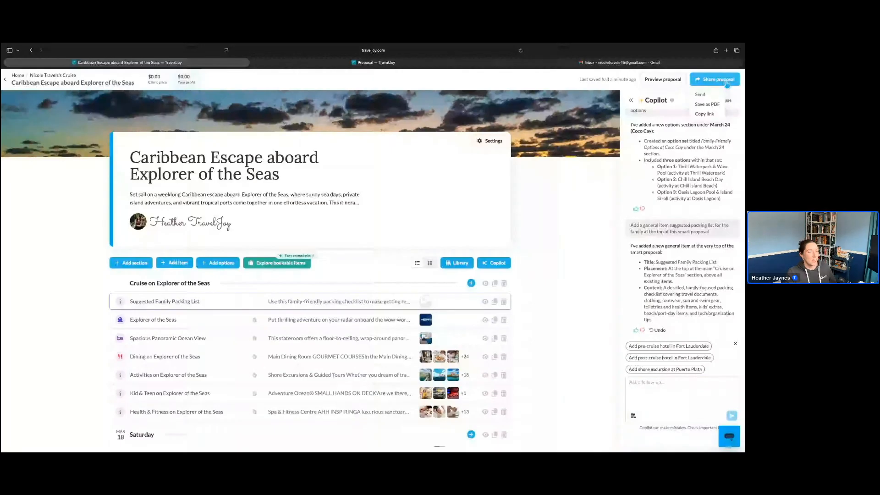
{"action": "left_click", "coordinate": [707, 95]}
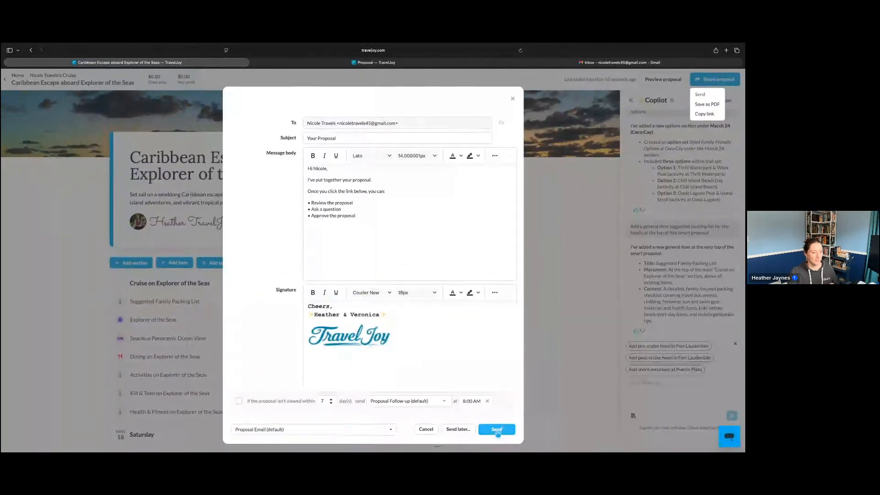
{"action": "left_click", "coordinate": [498, 432]}
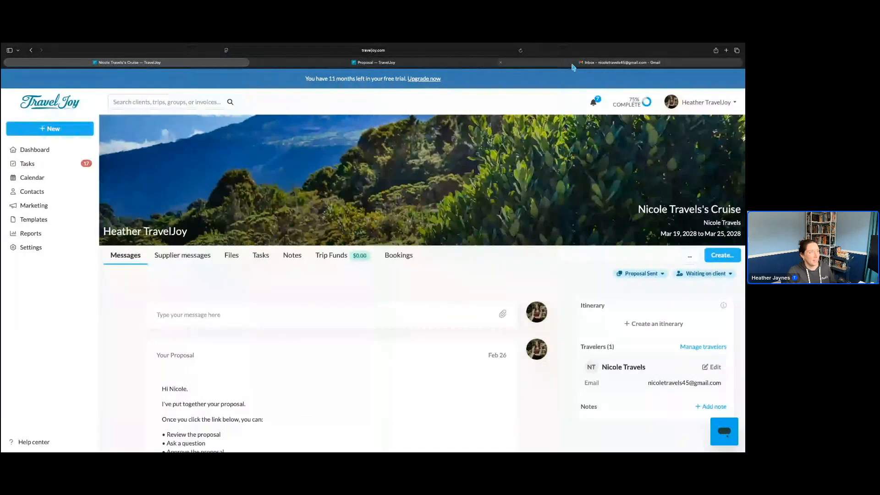
Switch to Gmail, refresh the inbox and open the trip proposal from the Your Proposal email
{"action": "left_click", "coordinate": [577, 65]}
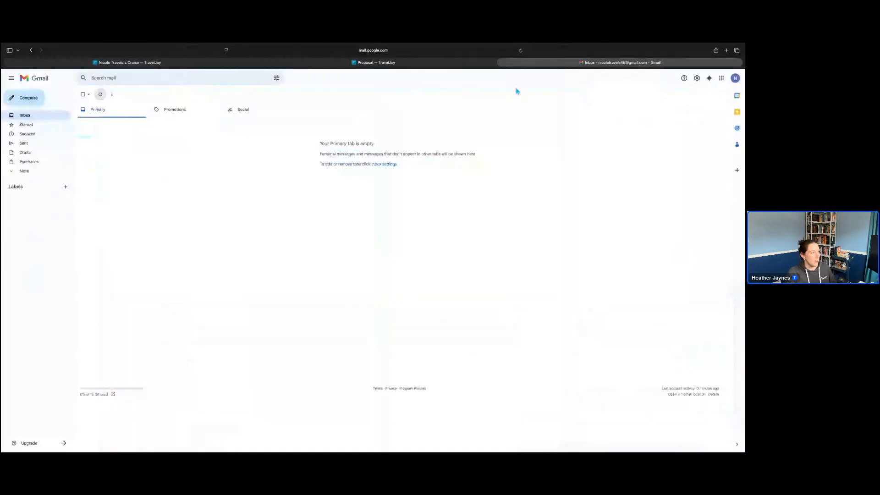
{"action": "left_click", "coordinate": [521, 51]}
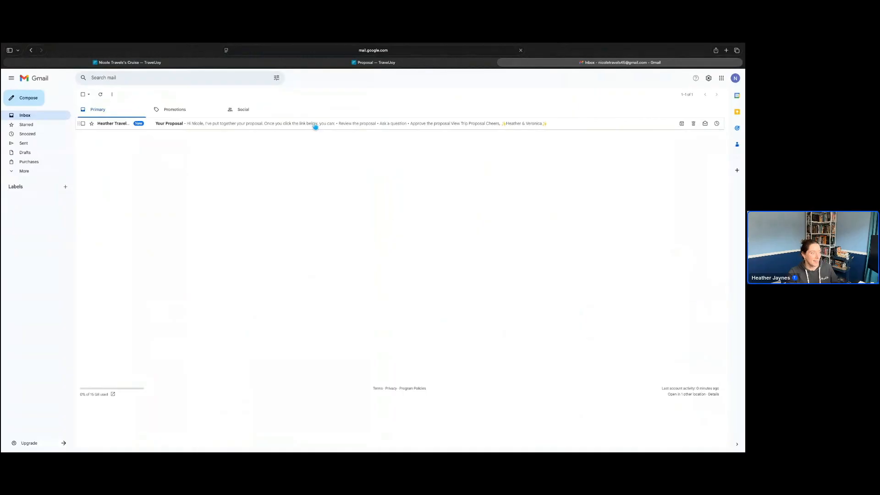
{"action": "left_click", "coordinate": [315, 126]}
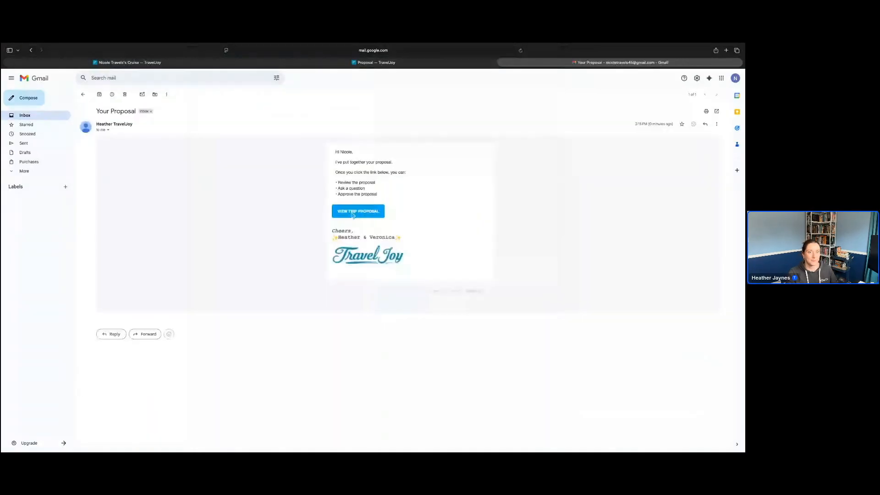
{"action": "left_click", "coordinate": [352, 214]}
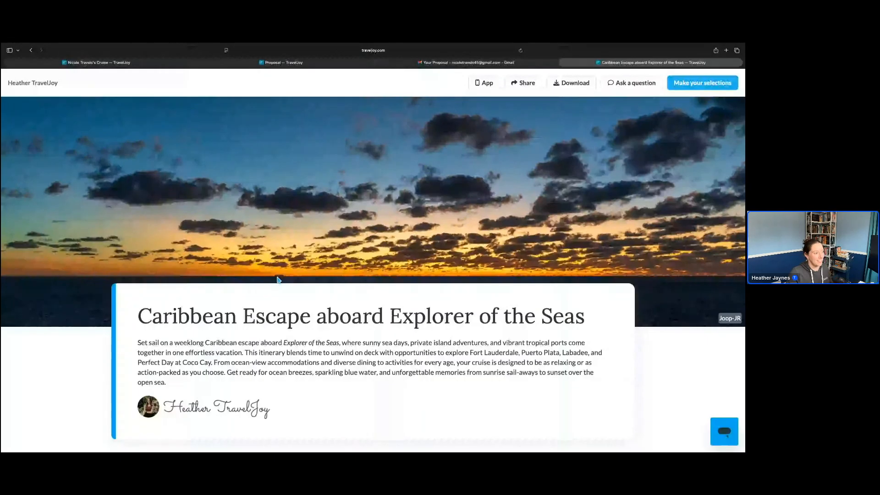
Review the client's view of the proposal, from the cover photo and intro through the family packing list to the stateroom, dining and activities items
{"action": "scroll", "coordinate": [373, 276], "scroll_direction": "down", "scroll_amount": 1}
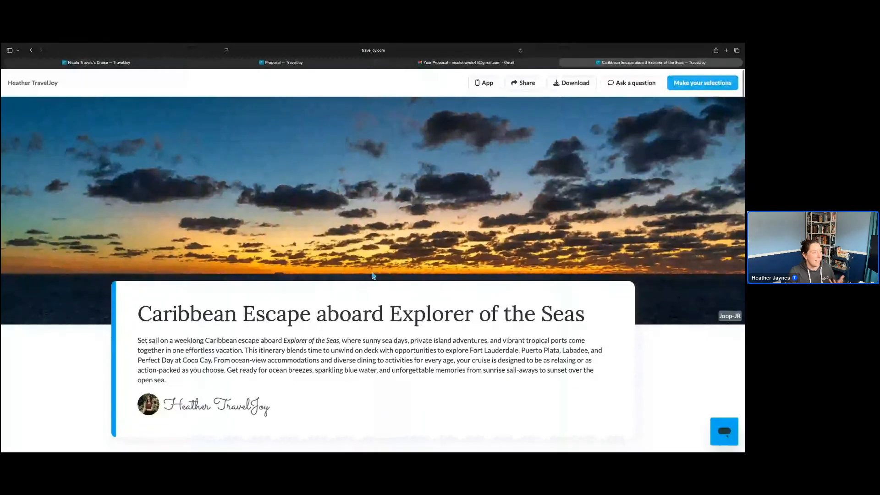
{"action": "scroll", "coordinate": [372, 276], "scroll_direction": "down", "scroll_amount": 4}
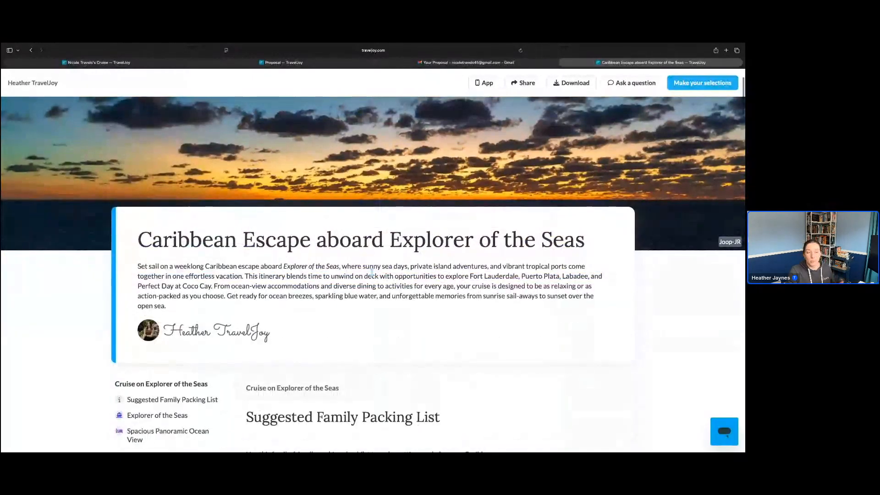
{"action": "scroll", "coordinate": [154, 231], "scroll_direction": "down", "scroll_amount": 1}
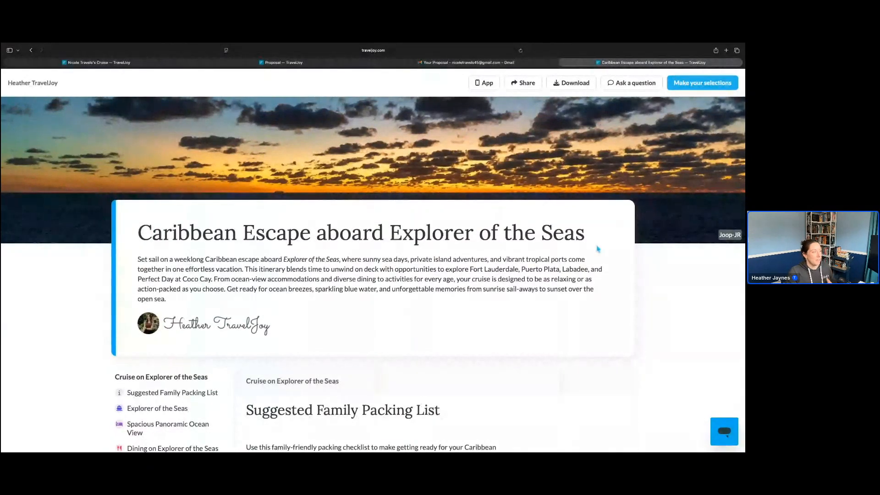
{"action": "scroll", "coordinate": [597, 249], "scroll_direction": "down", "scroll_amount": 1}
{"action": "scroll", "coordinate": [599, 266], "scroll_direction": "down", "scroll_amount": 3}
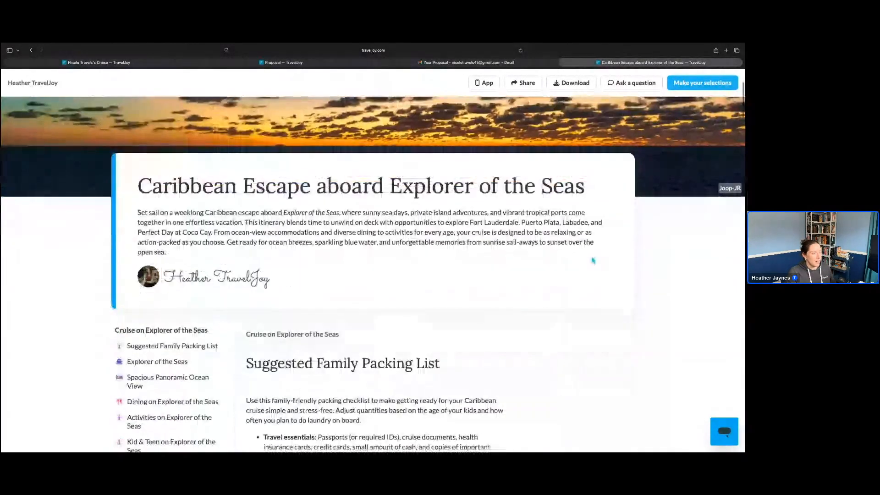
{"action": "scroll", "coordinate": [593, 260], "scroll_direction": "down", "scroll_amount": 1}
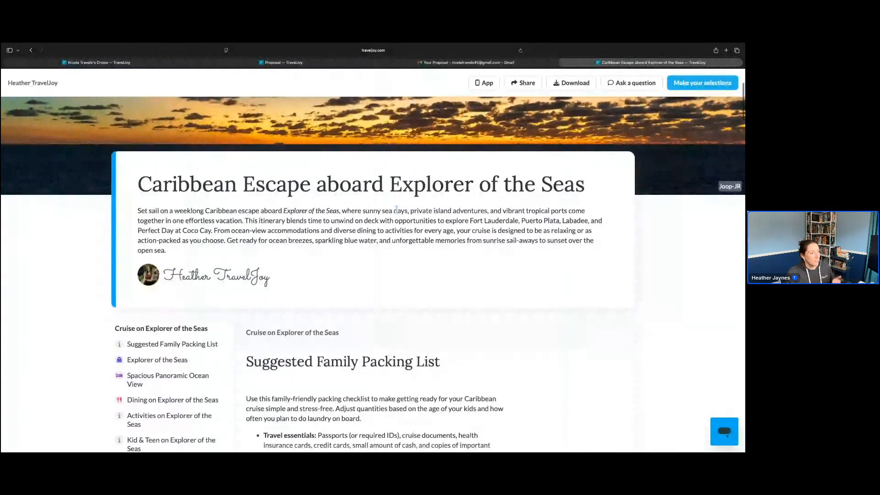
{"action": "scroll", "coordinate": [396, 209], "scroll_direction": "down", "scroll_amount": 10}
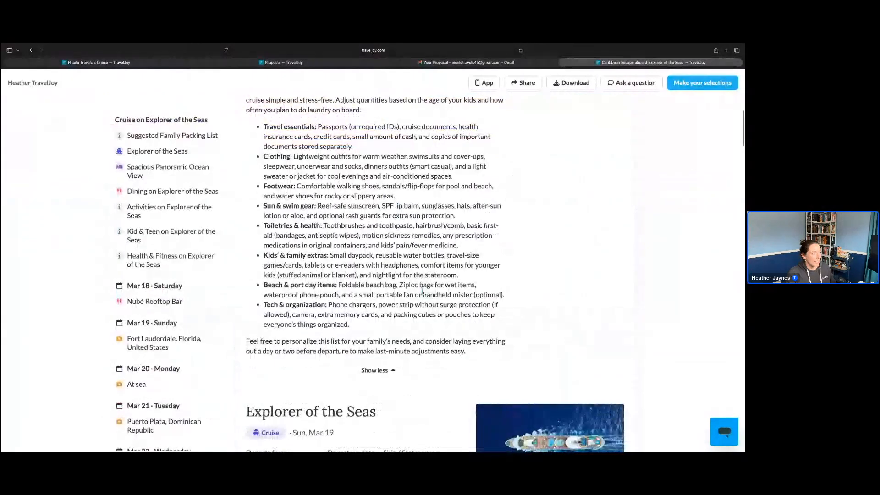
{"action": "left_click_drag", "start_coordinate": [263, 243], "coordinate": [434, 275]}
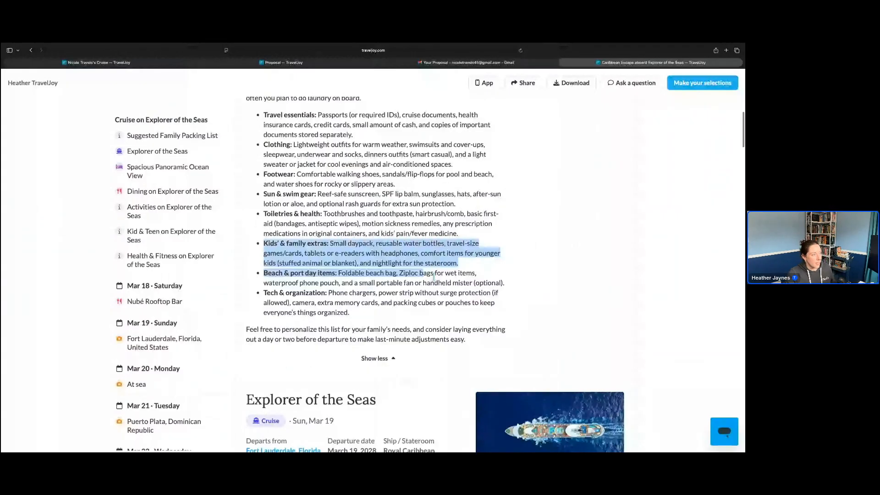
{"action": "left_click", "coordinate": [321, 208]}
{"action": "scroll", "coordinate": [468, 301], "scroll_direction": "down", "scroll_amount": 1}
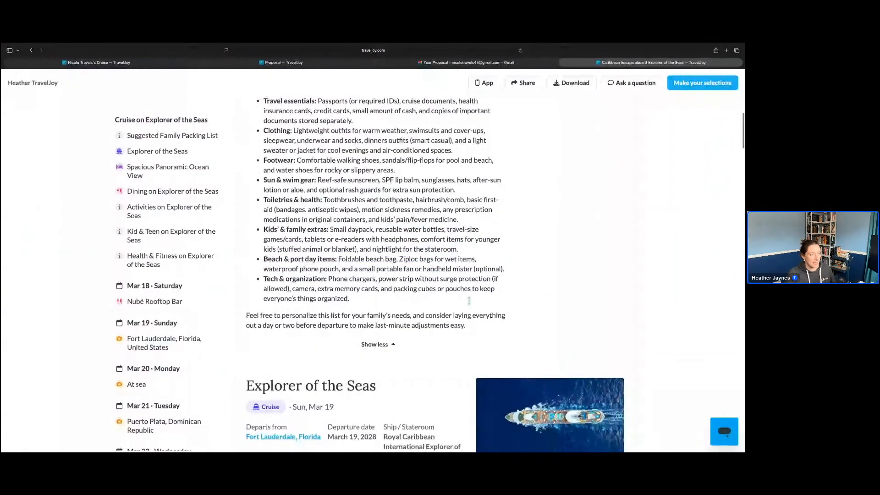
{"action": "scroll", "coordinate": [468, 301], "scroll_direction": "down", "scroll_amount": 10}
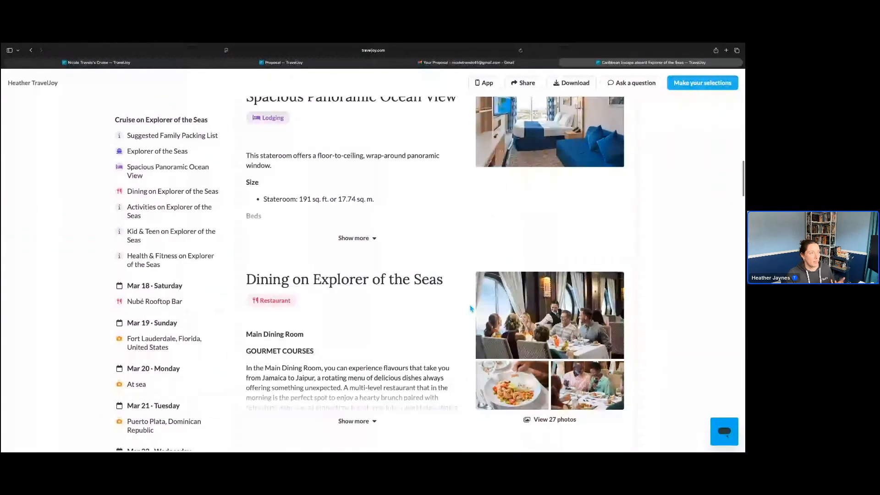
{"action": "scroll", "coordinate": [471, 309], "scroll_direction": "down", "scroll_amount": 5}
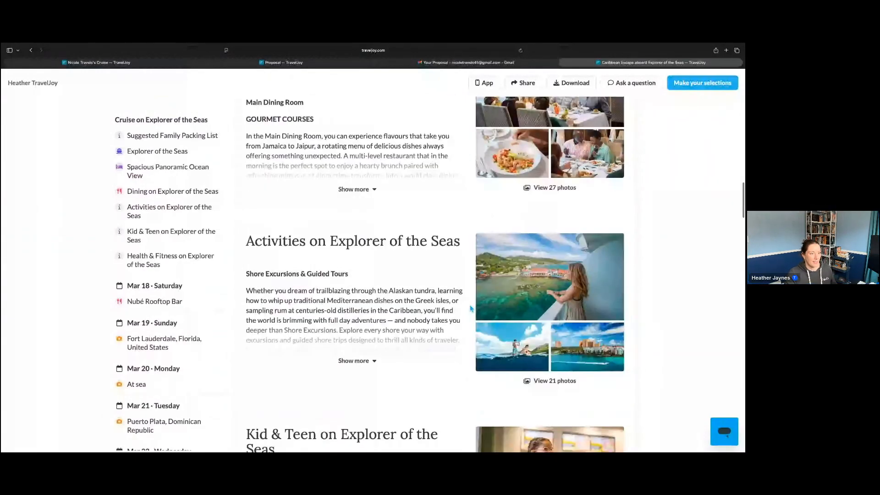
Look through the Nubé Rooftop Bar photos in the client's view of the proposal, and close the gallery
{"action": "scroll", "coordinate": [471, 309], "scroll_direction": "down", "scroll_amount": 5}
{"action": "scroll", "coordinate": [471, 308], "scroll_direction": "down", "scroll_amount": 9}
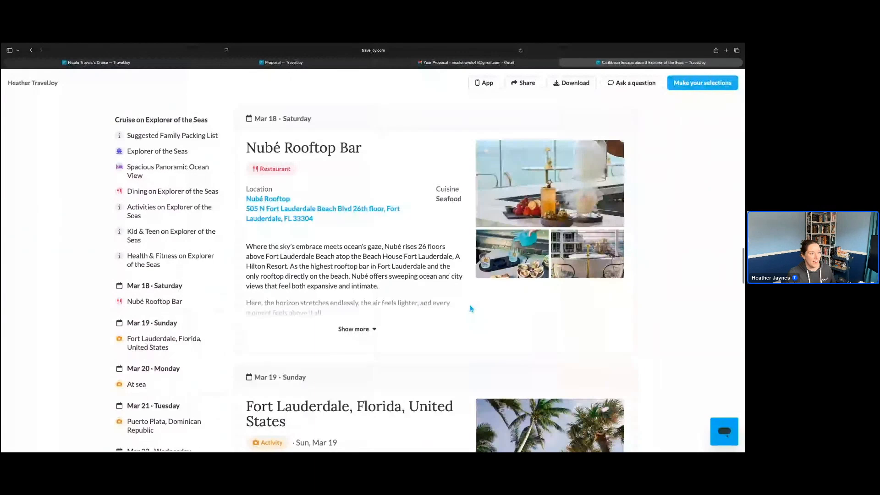
{"action": "left_click", "coordinate": [534, 186]}
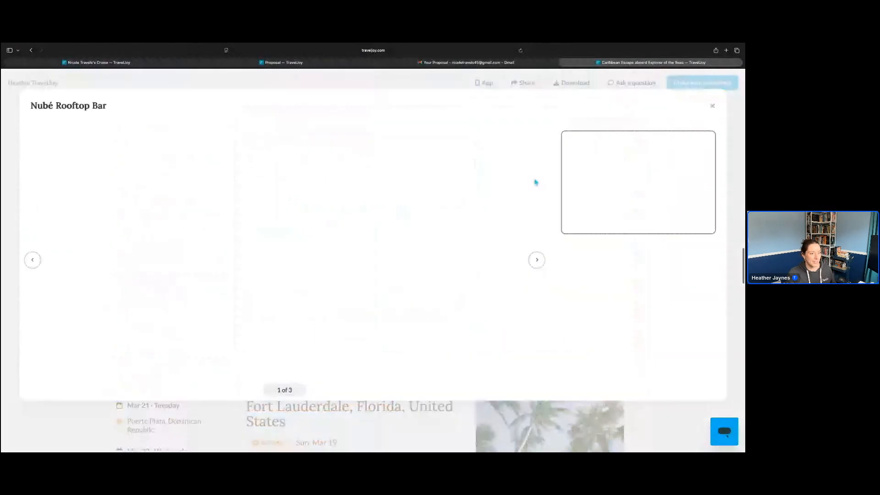
{"action": "left_click", "coordinate": [608, 256]}
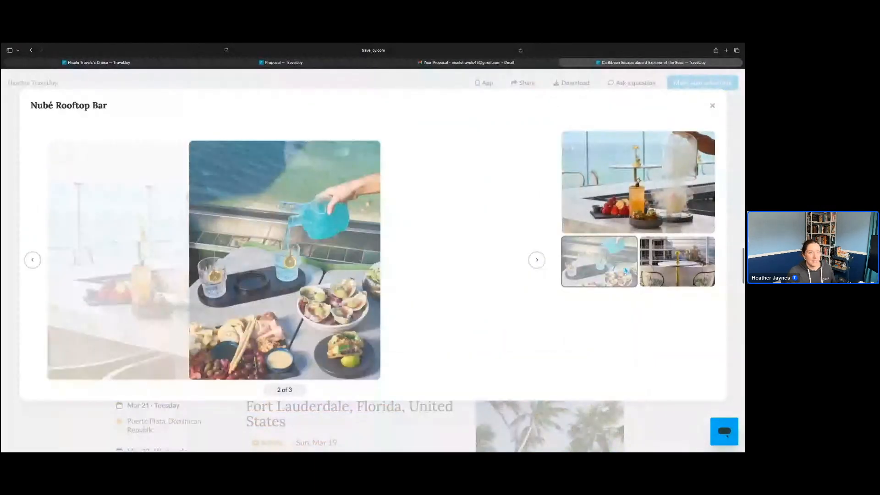
{"action": "left_click", "coordinate": [667, 243]}
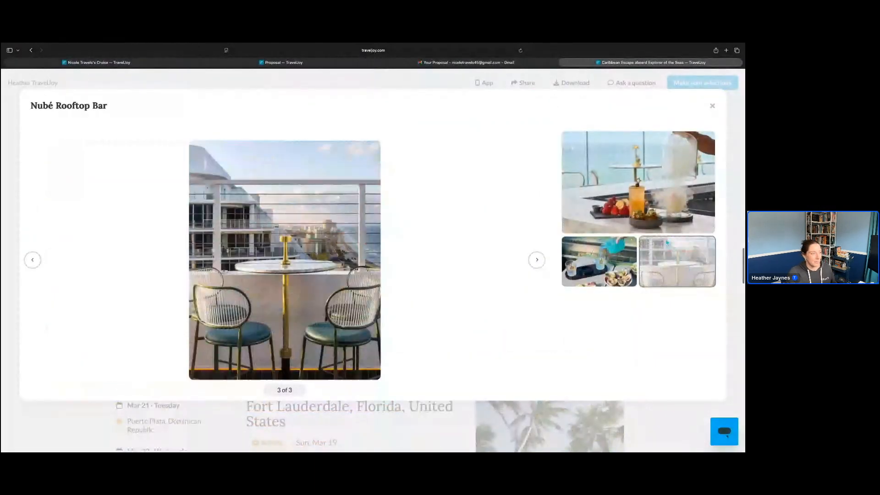
{"action": "left_click", "coordinate": [713, 107]}
Go through the proposal's day-by-day outline and jump to the Family-Friendly Options at Coco Cay on Mar 24
{"action": "scroll", "coordinate": [440, 298], "scroll_direction": "down", "scroll_amount": 5}
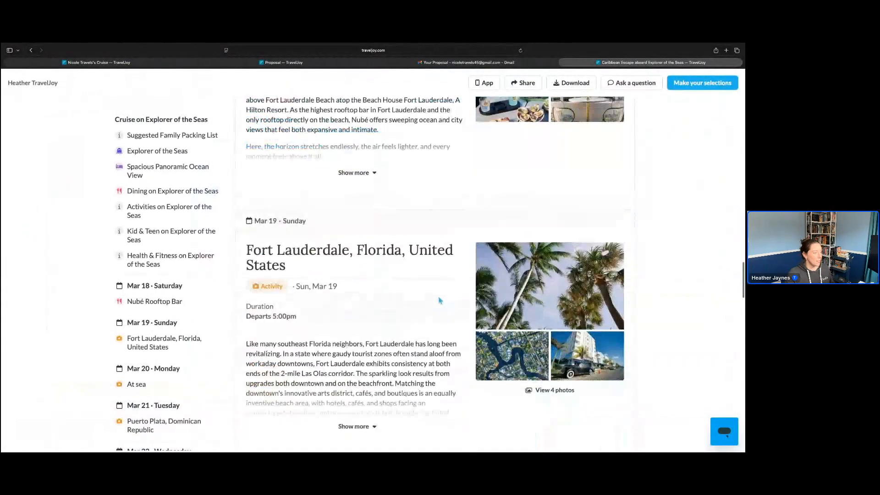
{"action": "scroll", "coordinate": [176, 300], "scroll_direction": "down", "scroll_amount": 3}
{"action": "scroll", "coordinate": [175, 299], "scroll_direction": "down", "scroll_amount": 2}
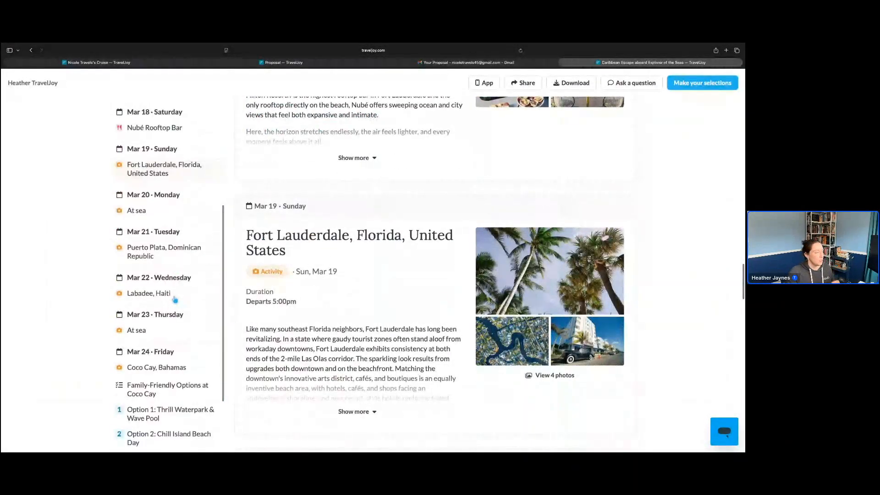
{"action": "scroll", "coordinate": [175, 300], "scroll_direction": "down", "scroll_amount": 3}
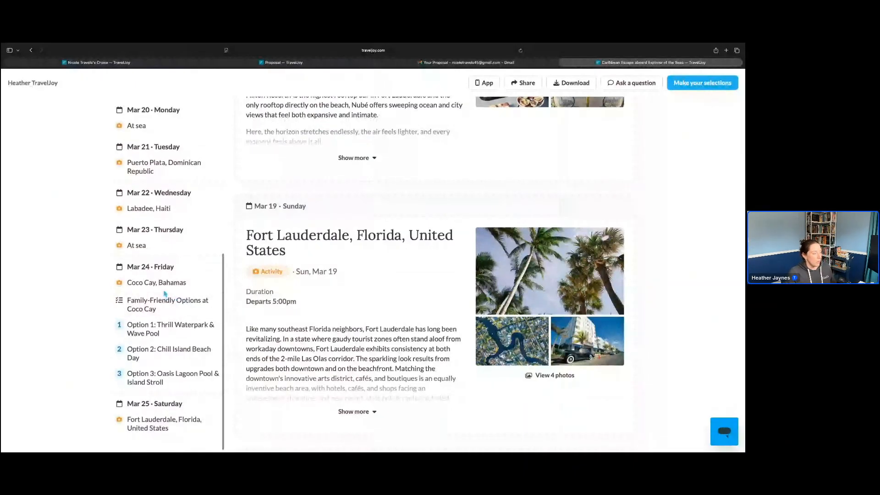
{"action": "scroll", "coordinate": [164, 300], "scroll_direction": "down", "scroll_amount": 5}
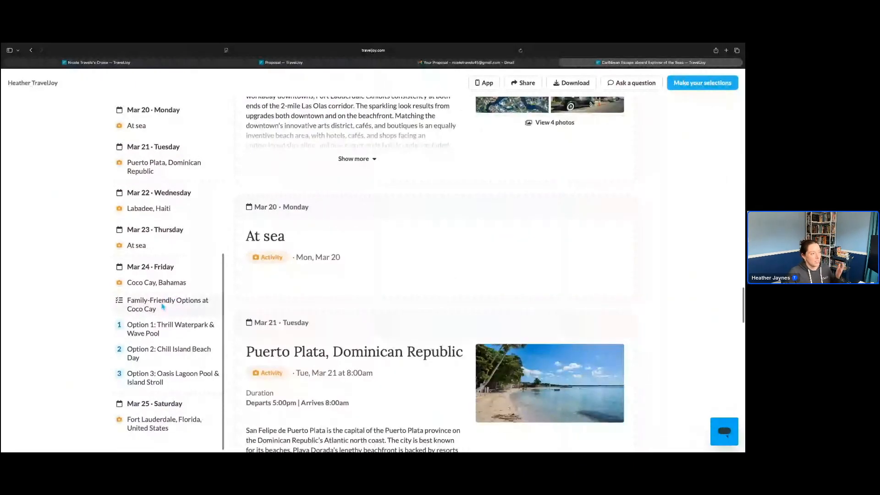
{"action": "left_click", "coordinate": [163, 306]}
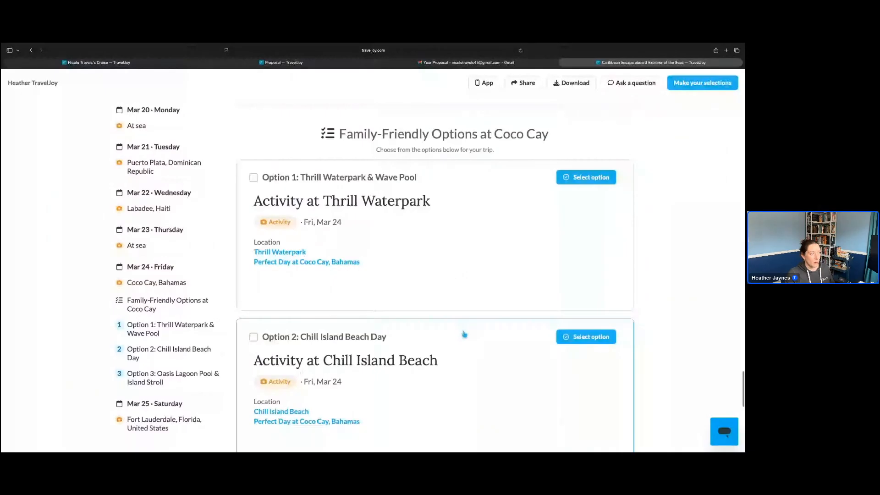
Compare the Thrill Waterpark & Wave Pool, Chill Island Beach Day and Oasis Lagoon Pool & Island Stroll options
{"action": "scroll", "coordinate": [465, 335], "scroll_direction": "down", "scroll_amount": 2}
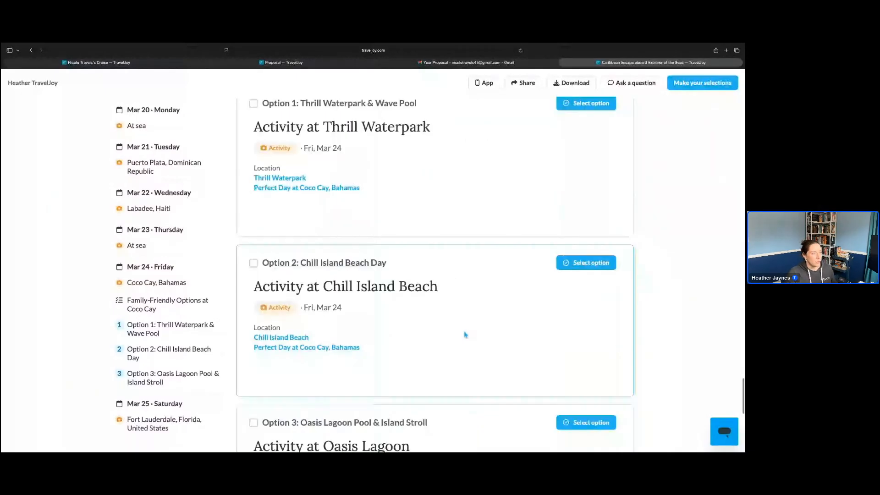
{"action": "scroll", "coordinate": [465, 334], "scroll_direction": "down", "scroll_amount": 3}
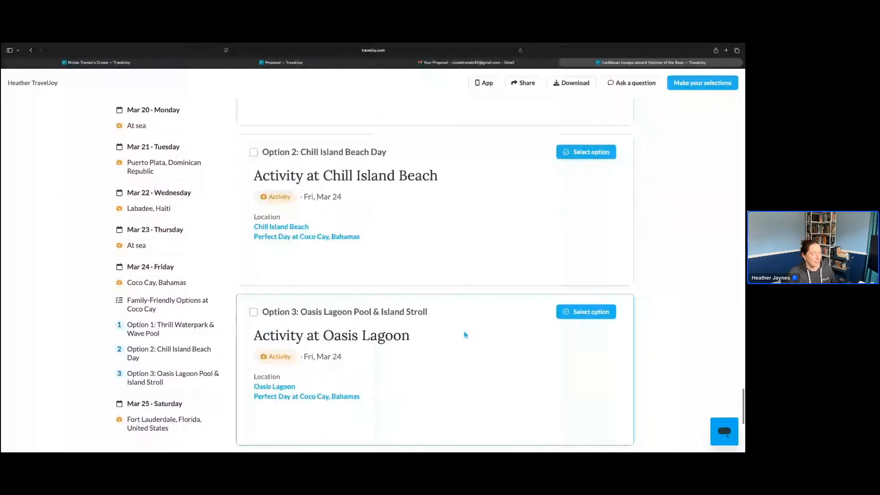
{"action": "scroll", "coordinate": [466, 335], "scroll_direction": "up", "scroll_amount": 3}
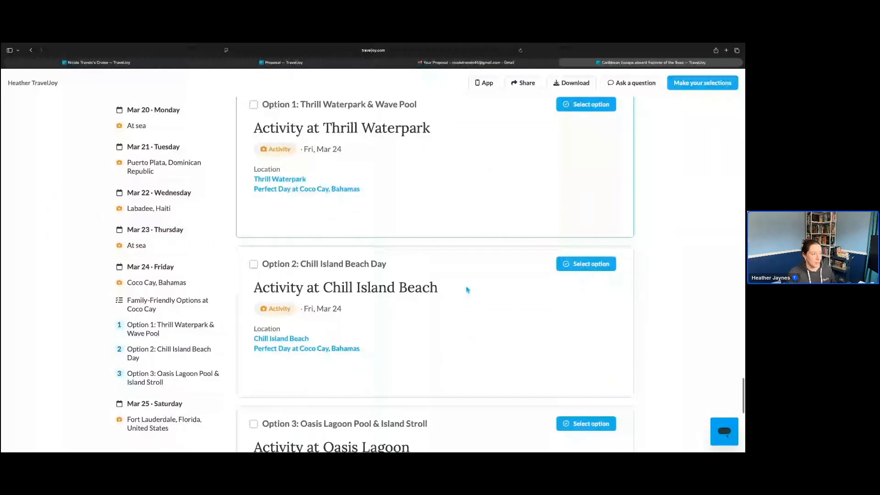
{"action": "scroll", "coordinate": [467, 290], "scroll_direction": "down", "scroll_amount": 3}
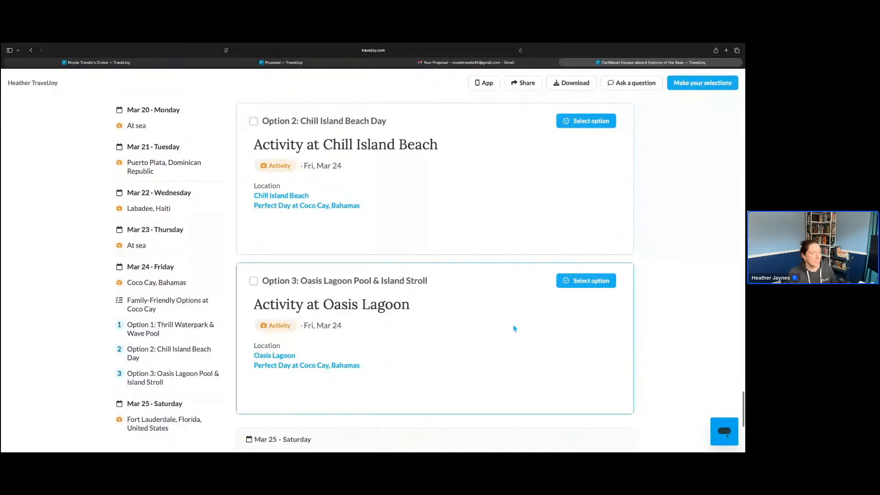
{"action": "scroll", "coordinate": [514, 329], "scroll_direction": "up", "scroll_amount": 5}
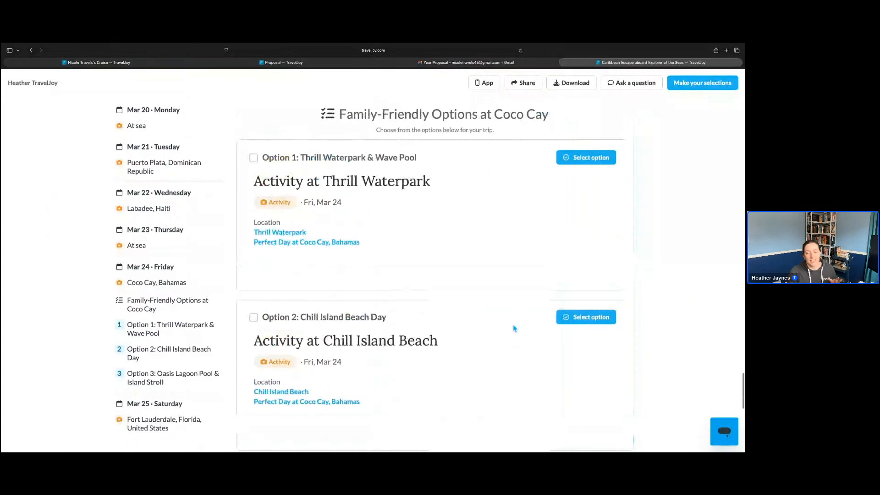
{"action": "scroll", "coordinate": [514, 328], "scroll_direction": "up", "scroll_amount": 1}
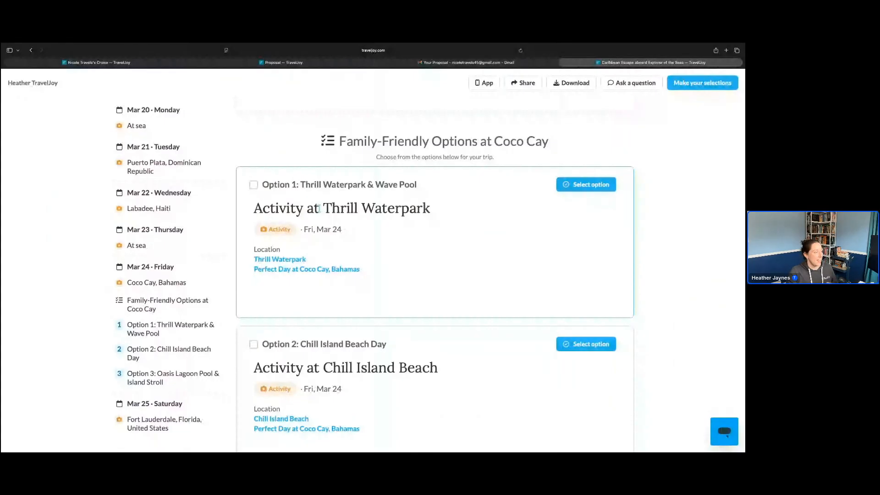
Select Option 1: Thrill Waterpark & Wave Pool as the client and approve the proposal
{"action": "left_click", "coordinate": [253, 185]}
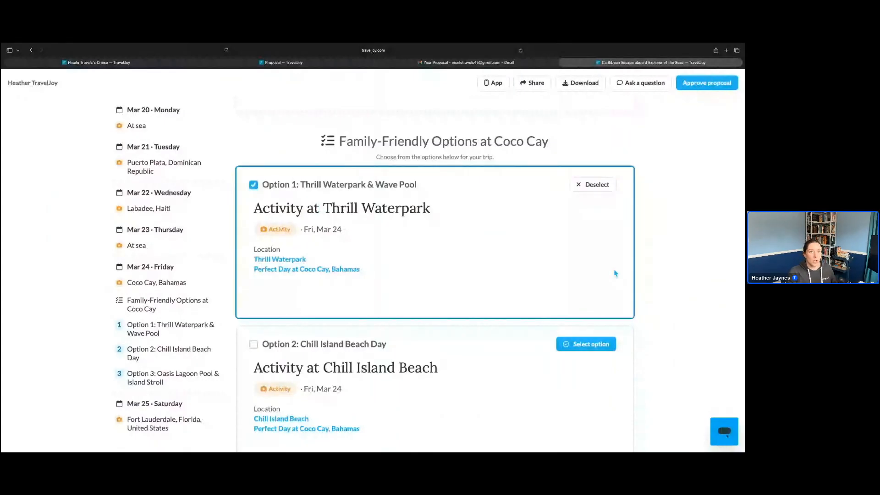
{"action": "scroll", "coordinate": [616, 274], "scroll_direction": "up", "scroll_amount": 2}
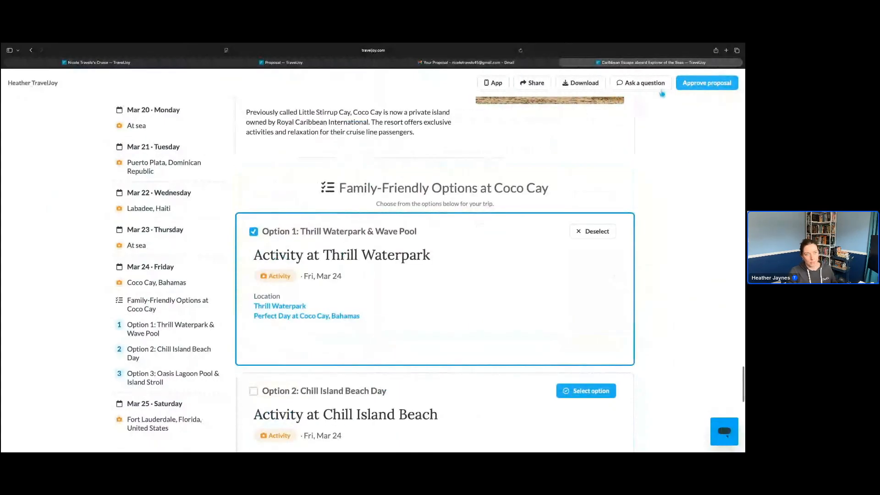
{"action": "left_click", "coordinate": [713, 83]}
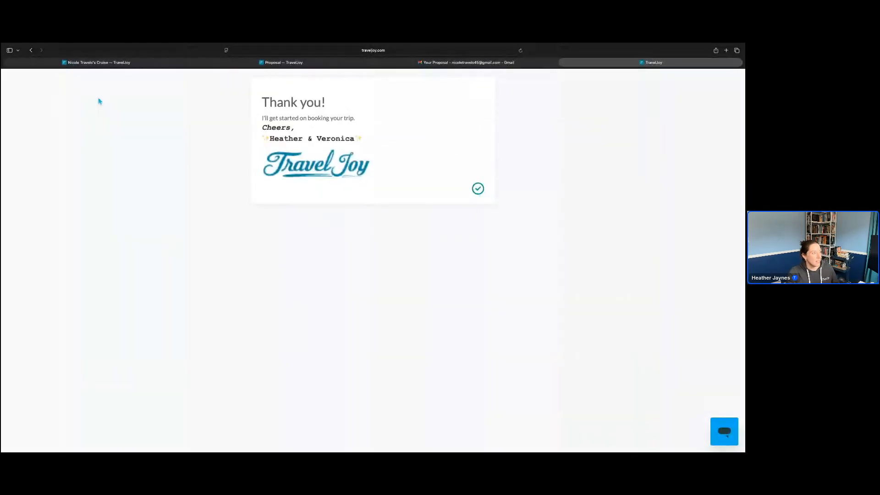
Return to the advisor's trip page, reload it and check the messages for the client's approval and selected option
{"action": "left_click", "coordinate": [91, 64]}
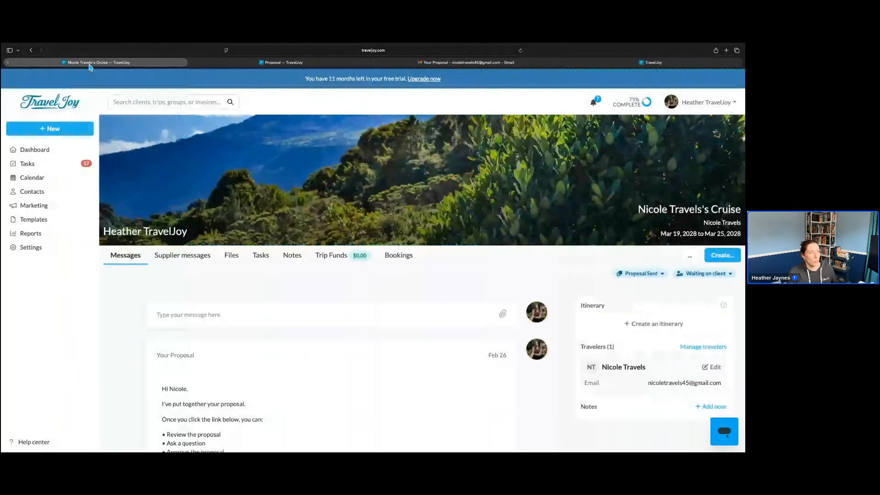
{"action": "left_click", "coordinate": [521, 51]}
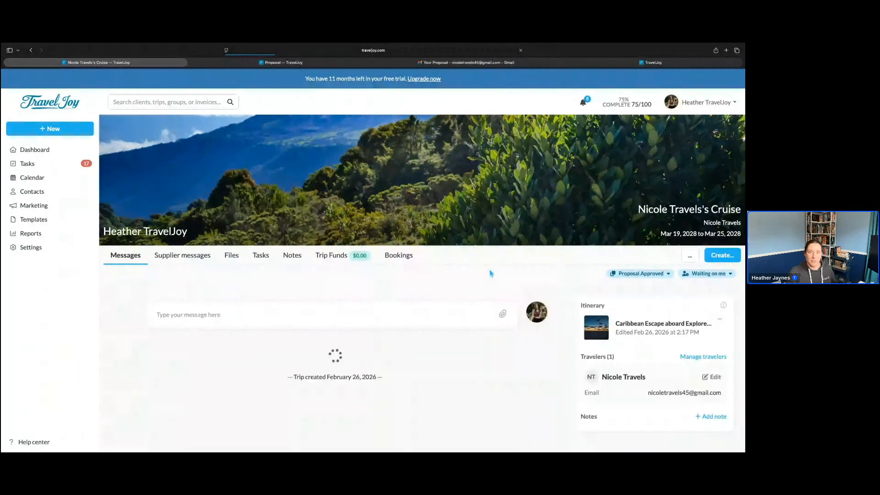
{"action": "scroll", "coordinate": [491, 274], "scroll_direction": "down", "scroll_amount": 3}
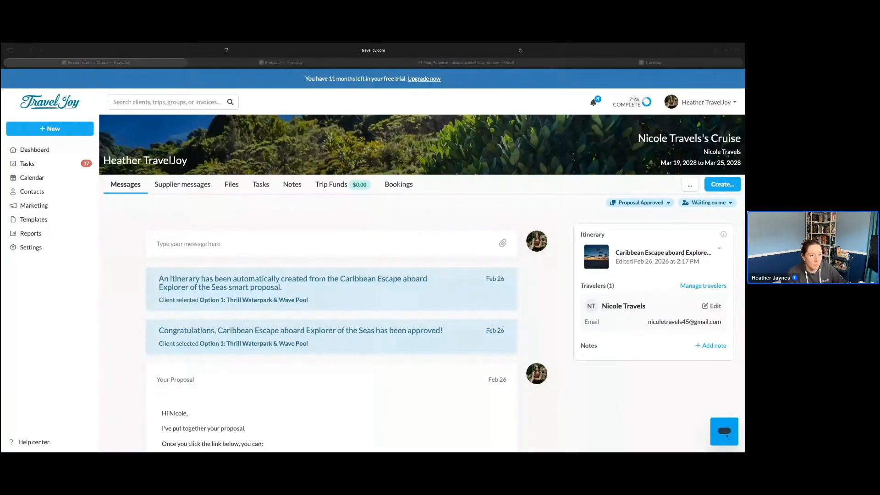
Open the Cancun Wedding (copy) itinerary from Brunch Group's files to look at its Copilot, and return to the dashboard
{"action": "left_click", "coordinate": [125, 235]}
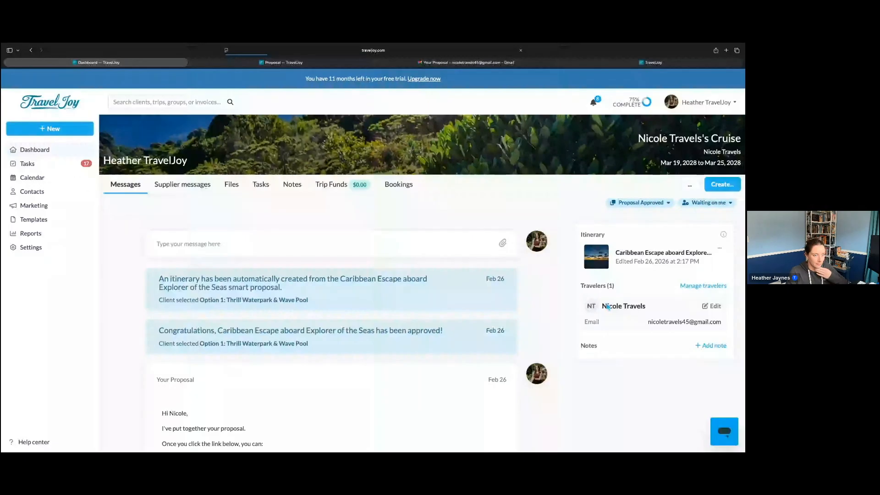
{"action": "left_click", "coordinate": [661, 271]}
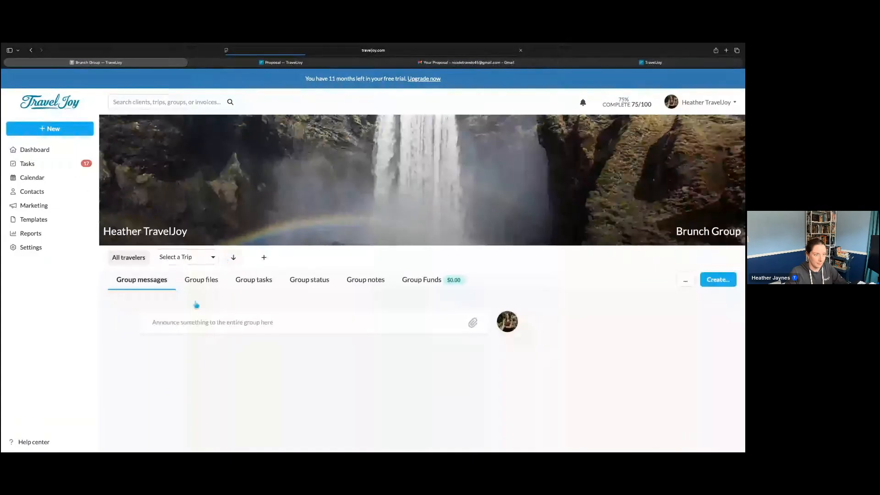
{"action": "left_click", "coordinate": [214, 285]}
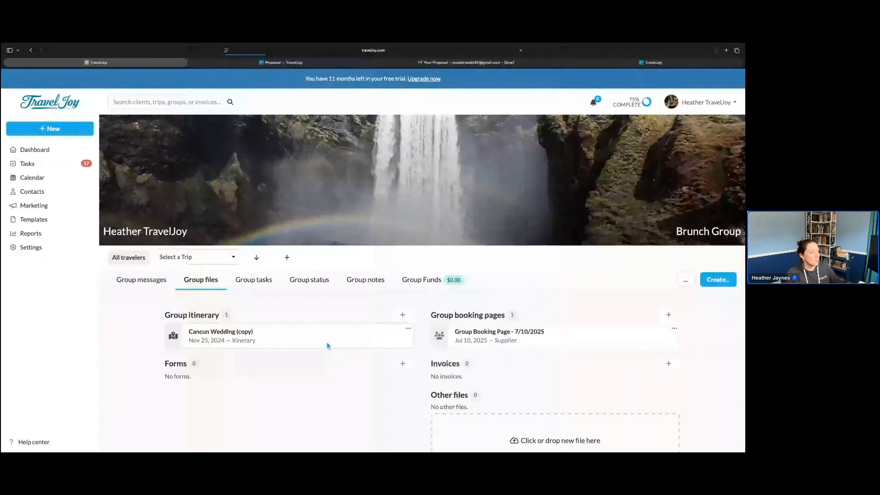
{"action": "left_click", "coordinate": [328, 346]}
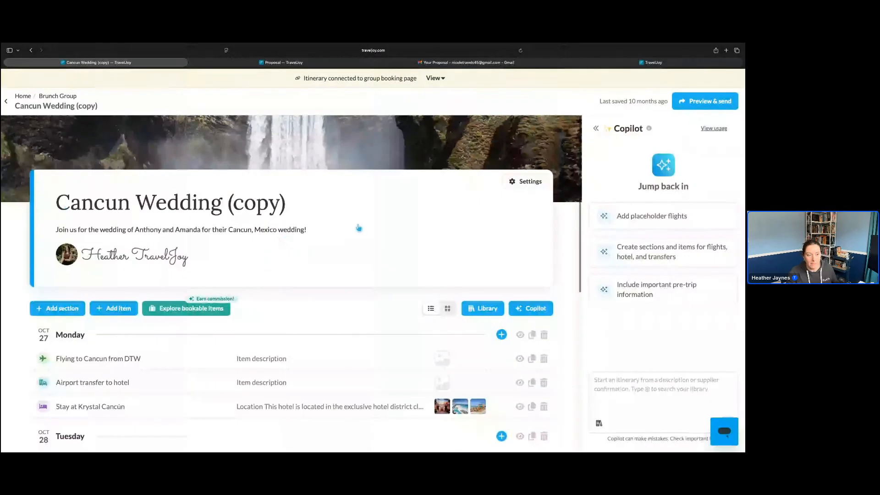
{"action": "left_click", "coordinate": [661, 395]}
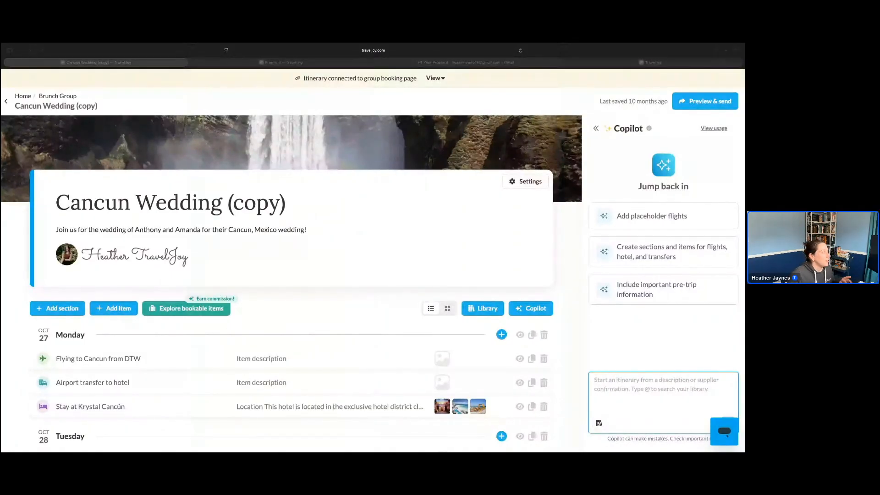
{"action": "left_click", "coordinate": [20, 99]}
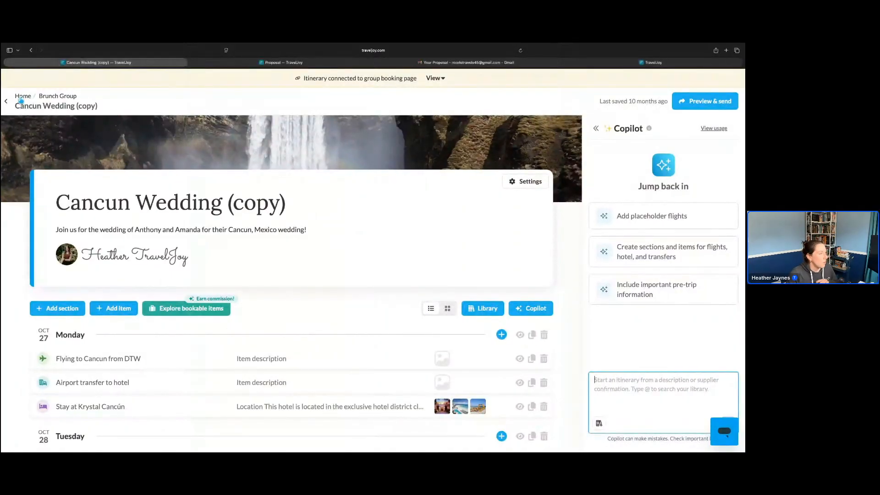
{"action": "left_click", "coordinate": [21, 97]}
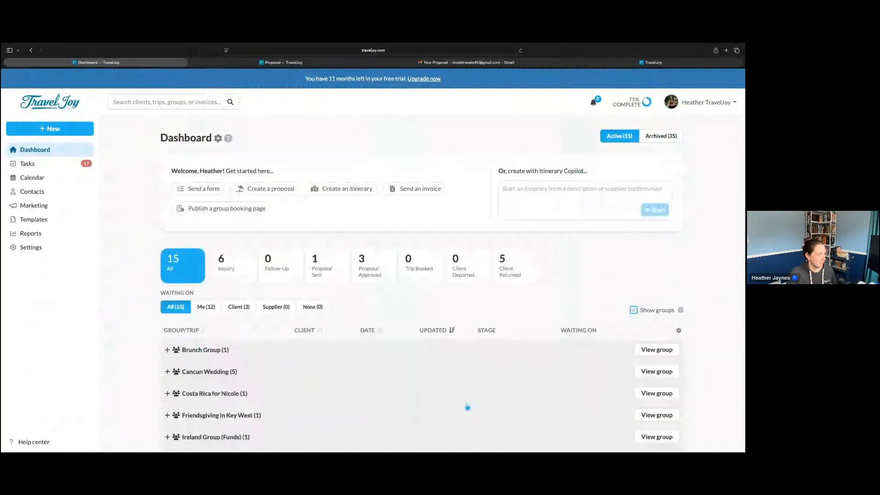
{"action": "scroll", "coordinate": [136, 338], "scroll_direction": "down", "scroll_amount": 5}
{"action": "scroll", "coordinate": [136, 337], "scroll_direction": "down", "scroll_amount": 2}
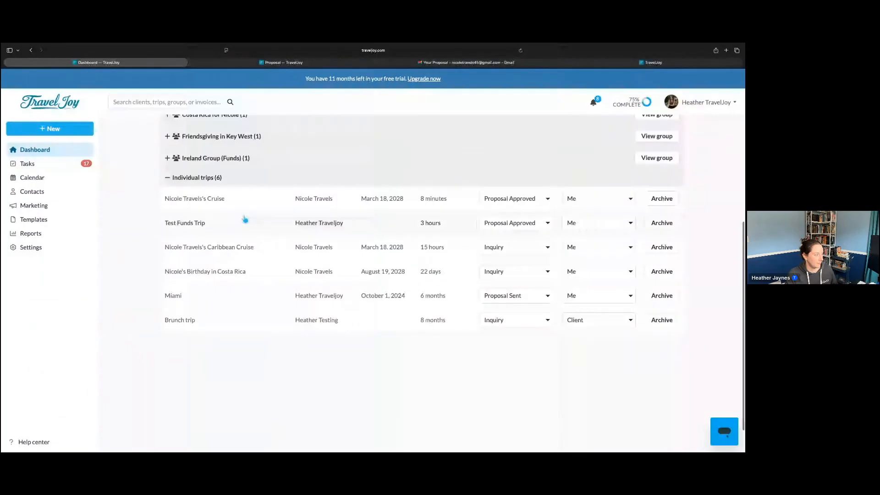
{"action": "left_click", "coordinate": [247, 249]}
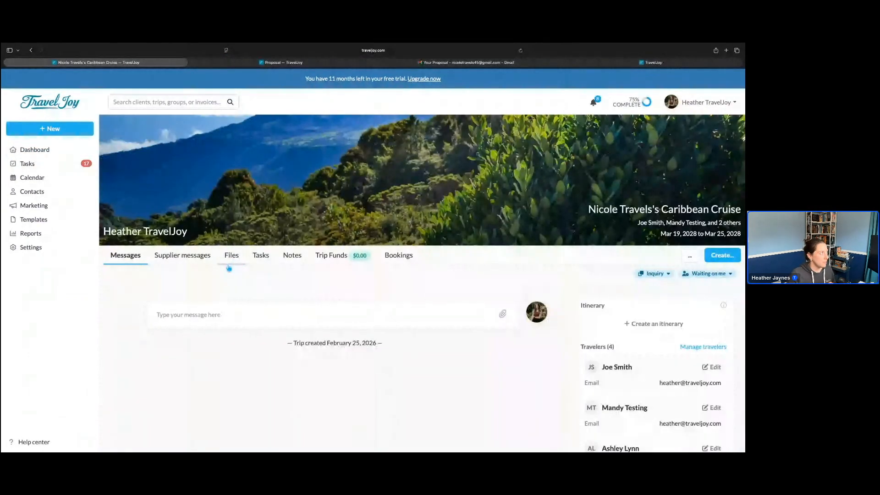
{"action": "key", "text": "super+["}
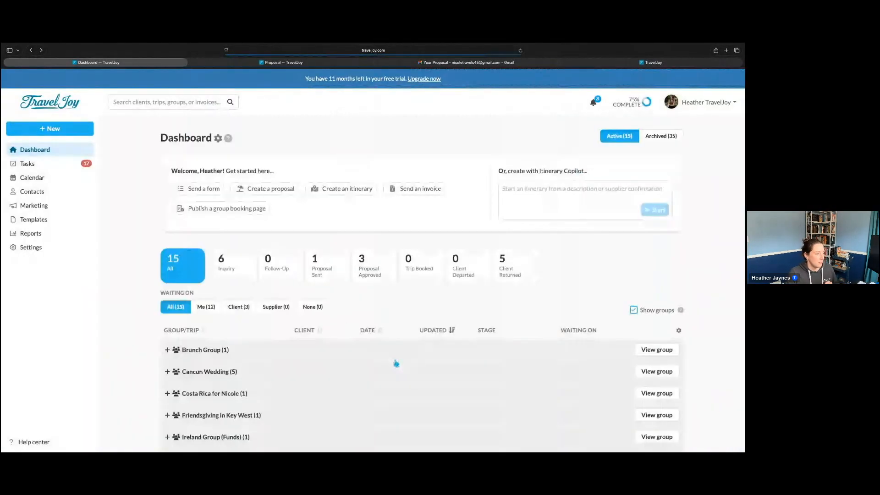
Open the client's cruise trip at the Proposal Approved stage and open its Caribbean Escape aboard Explorer of the Seas itinerary
{"action": "scroll", "coordinate": [300, 335], "scroll_direction": "down", "scroll_amount": 3}
{"action": "scroll", "coordinate": [300, 335], "scroll_direction": "down", "scroll_amount": 3}
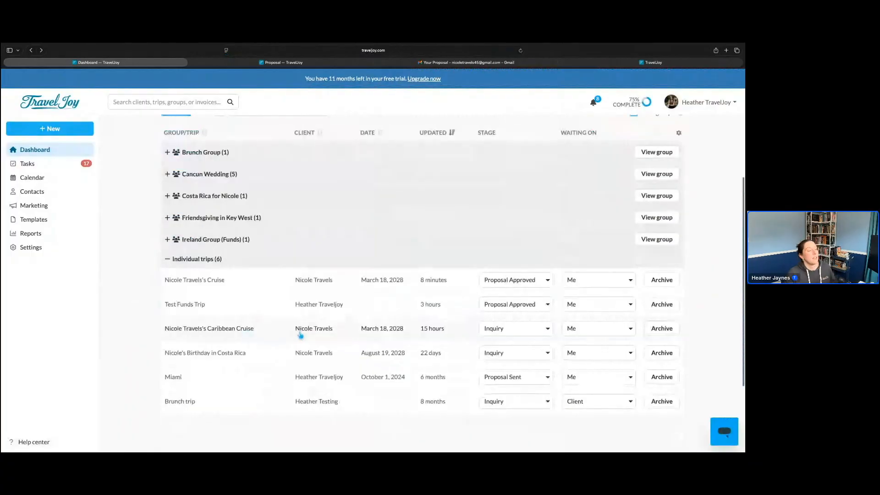
{"action": "left_click", "coordinate": [248, 277]}
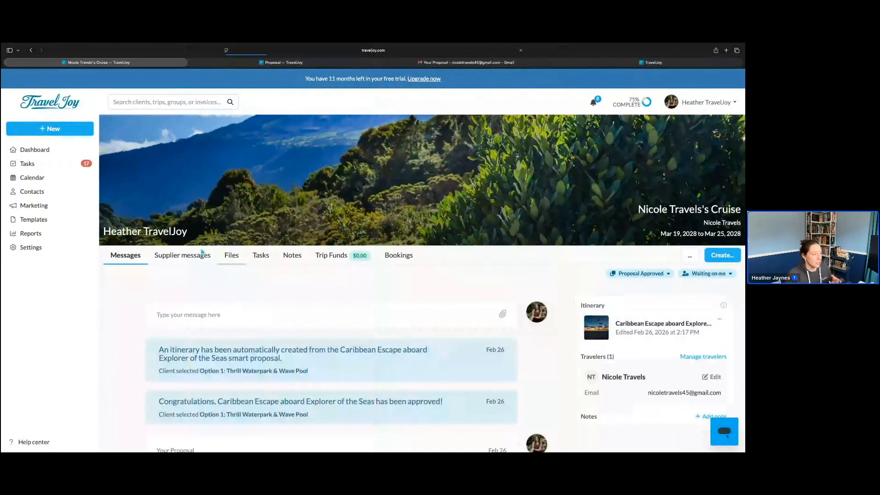
{"action": "left_click", "coordinate": [231, 256]}
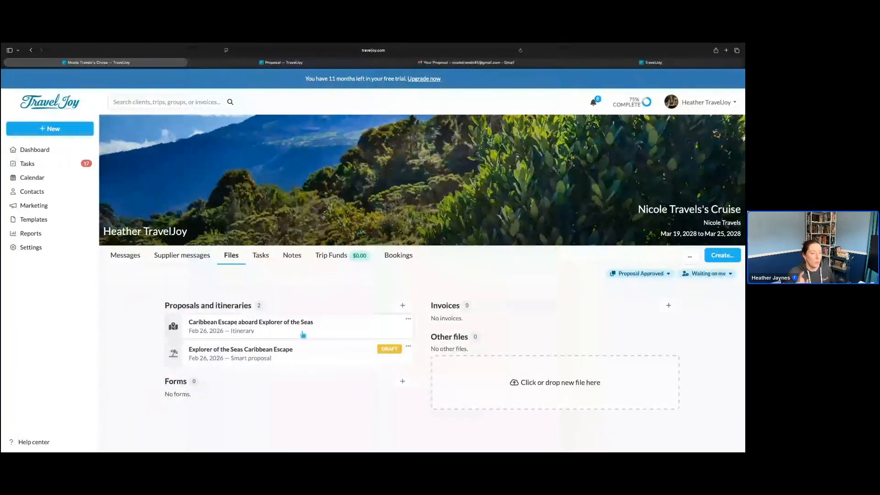
{"action": "left_click", "coordinate": [321, 334]}
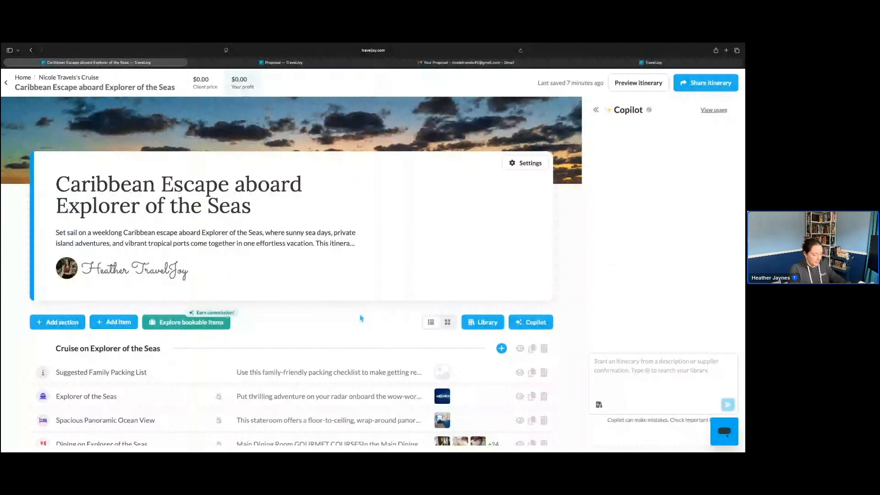
Ask Copilot to "Change the cover photo to a palm tree" for the Caribbean Escape aboard Explorer of the Seas itinerary
{"action": "left_click", "coordinate": [653, 369]}
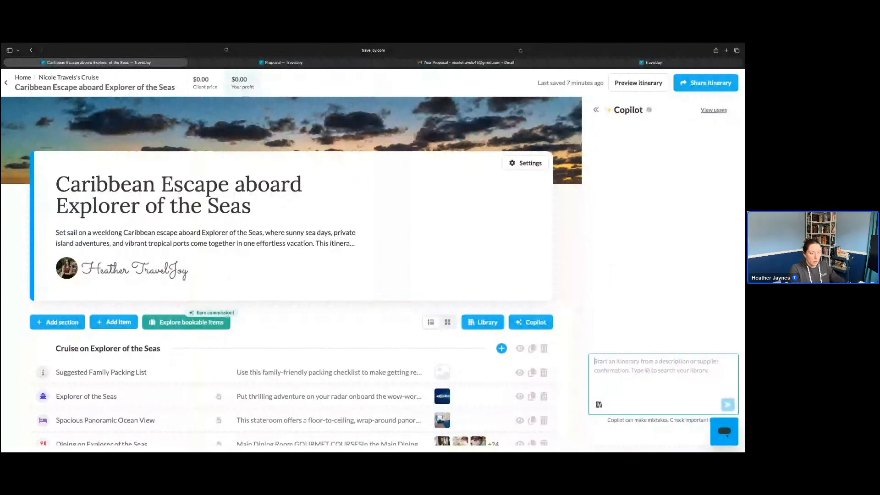
{"action": "type", "text": "Change th"}
{"action": "type", "text": "e the cover"}
{"action": "type", "text": " photo t"}
{"action": "type", "text": "o a palm tree"}
{"action": "key", "text": "Return"}
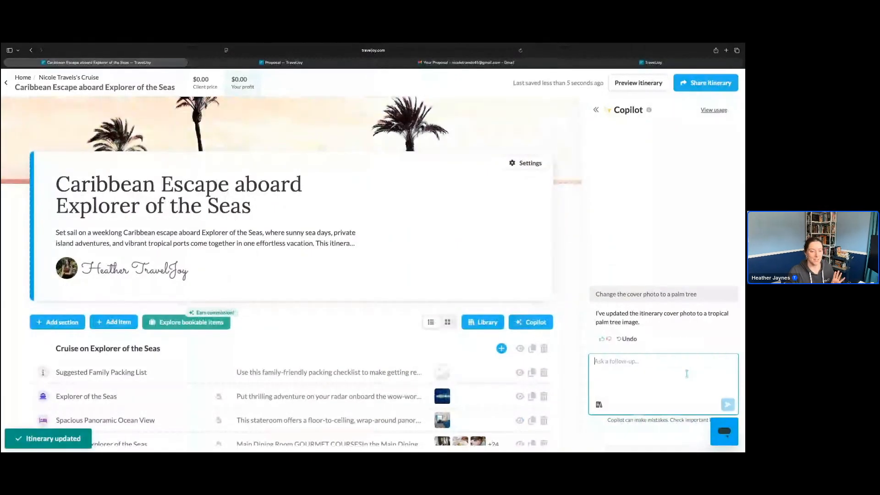
Look at the feedback options under Copilot's reply and undo its cover photo change
{"action": "scroll", "coordinate": [687, 374], "scroll_direction": "up", "scroll_amount": 5}
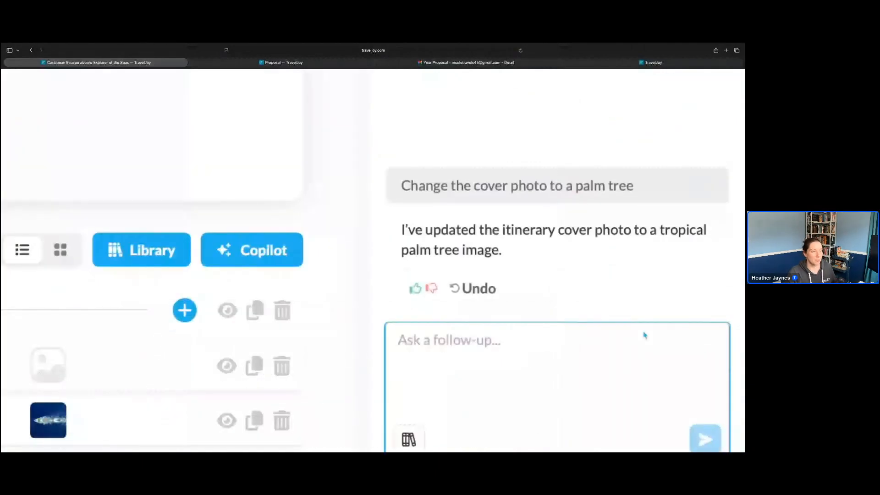
{"action": "scroll", "coordinate": [645, 335], "scroll_direction": "up", "scroll_amount": 2}
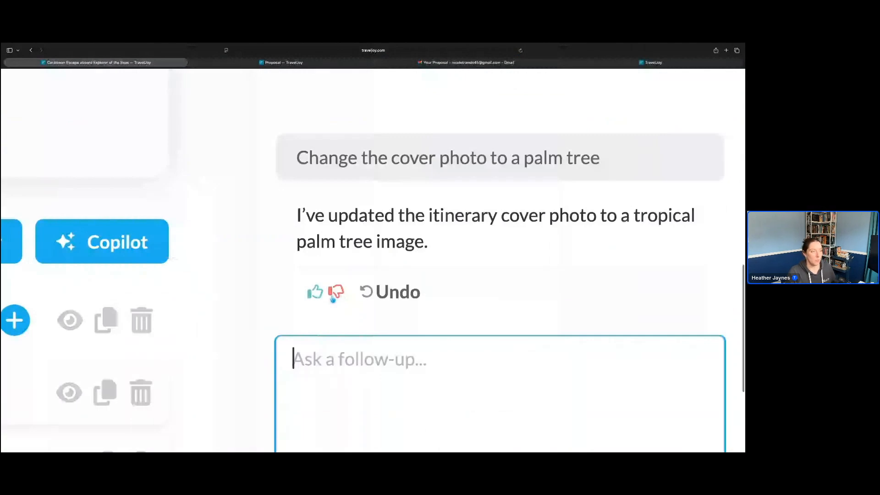
{"action": "scroll", "coordinate": [333, 299], "scroll_direction": "down", "scroll_amount": 5}
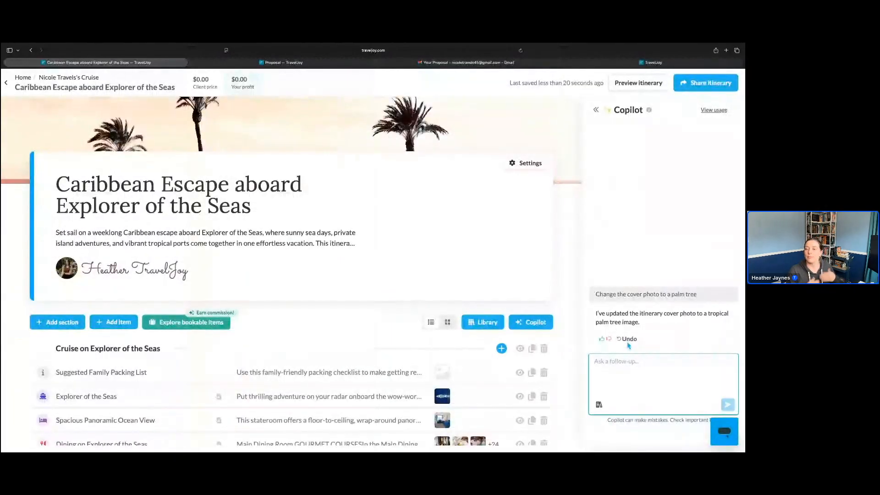
{"action": "left_click", "coordinate": [630, 340]}
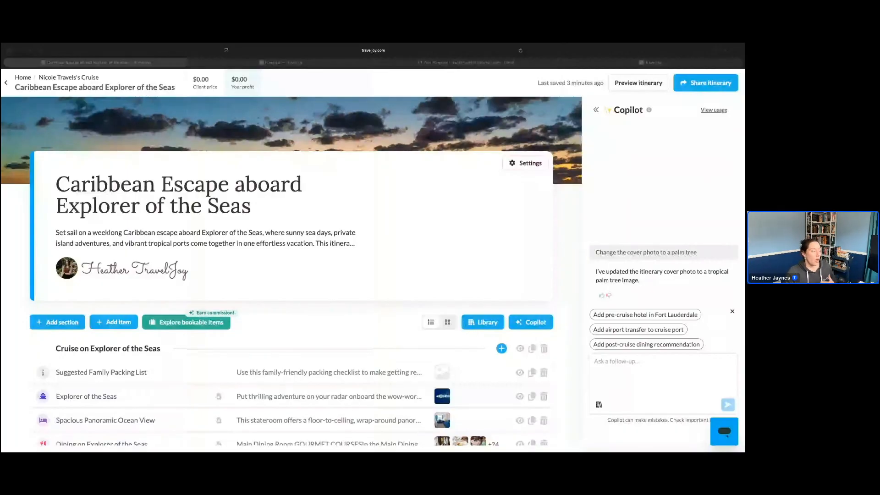
{"action": "scroll", "coordinate": [331, 245], "scroll_direction": "down", "scroll_amount": 3}
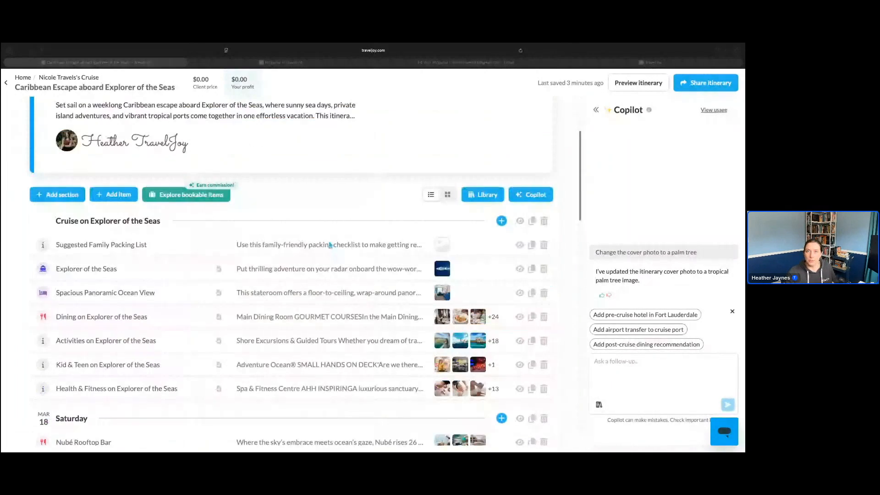